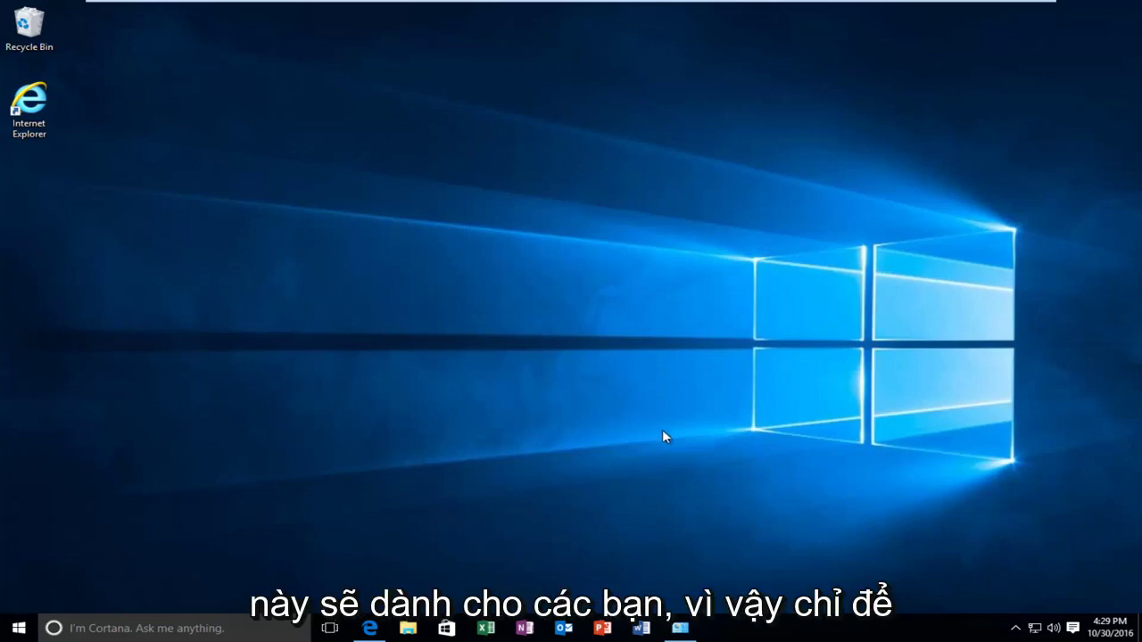
# - Open Devices and Printers from a Start search for 'device'
pyautogui.click(18, 628)
pyautogui.write('d')
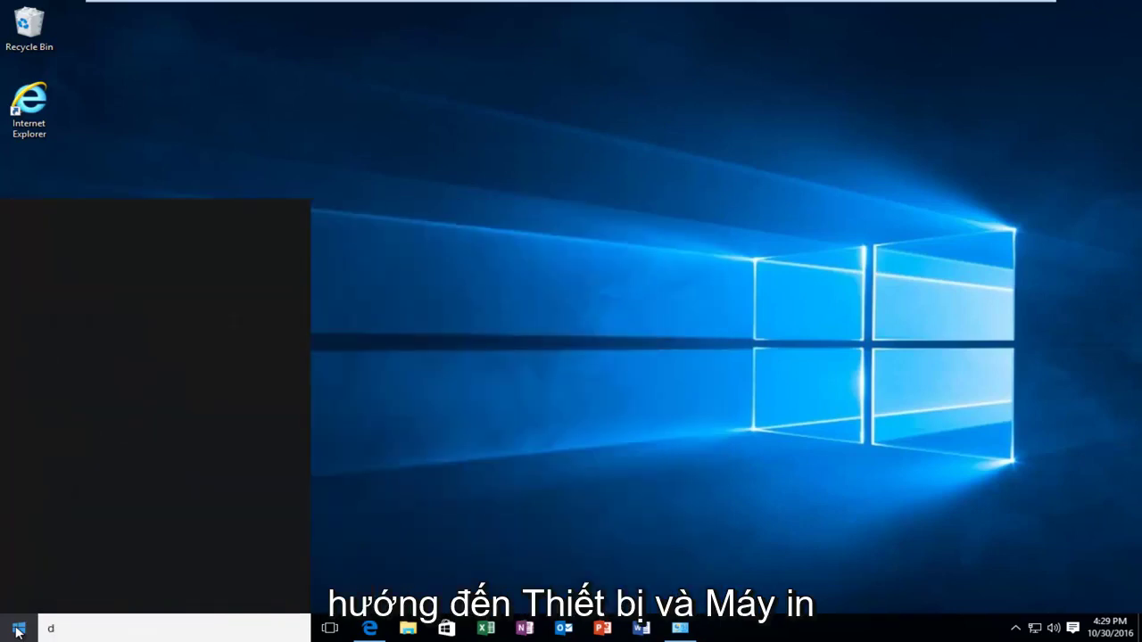
pyautogui.write('evice')
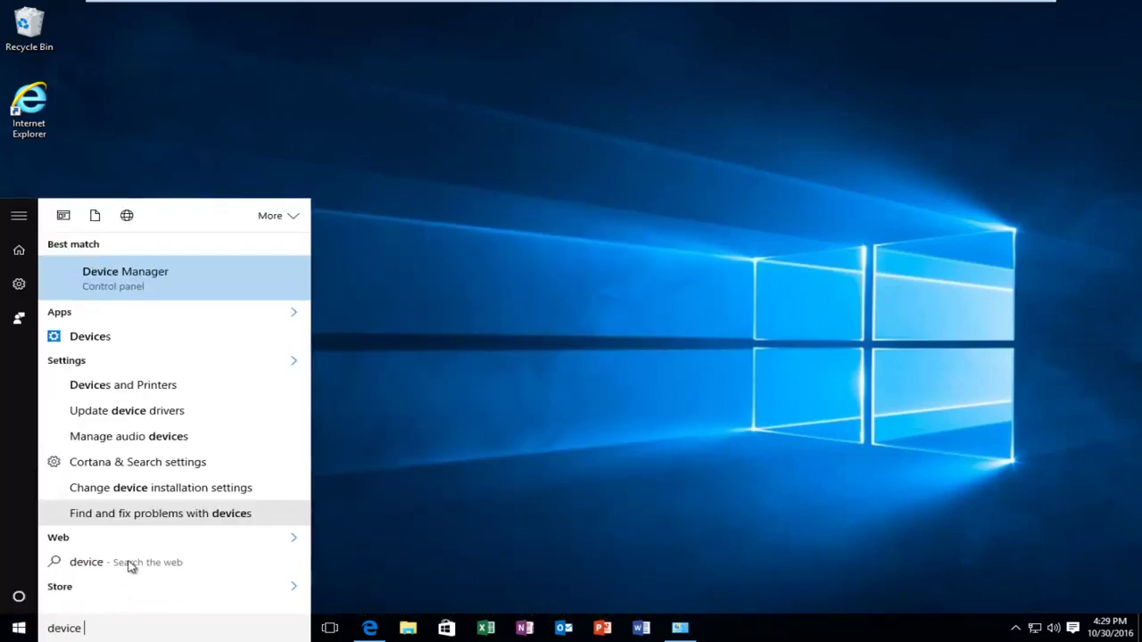
pyautogui.click(105, 393)
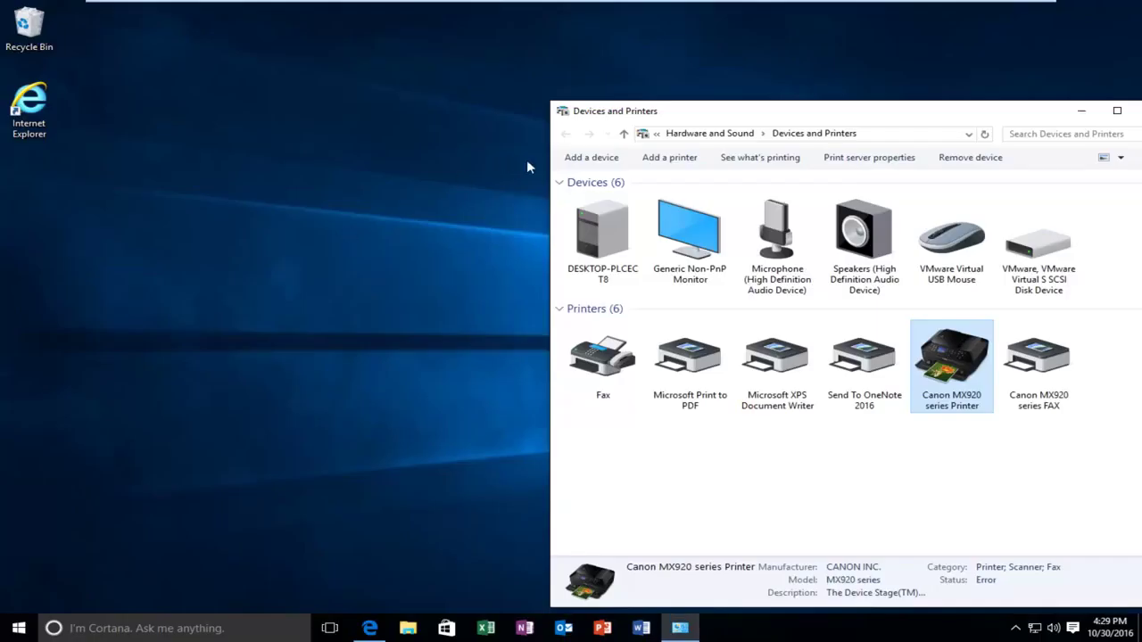
pyautogui.moveTo(744, 112); pyautogui.dragTo(423, 63)
pyautogui.click(632, 502)
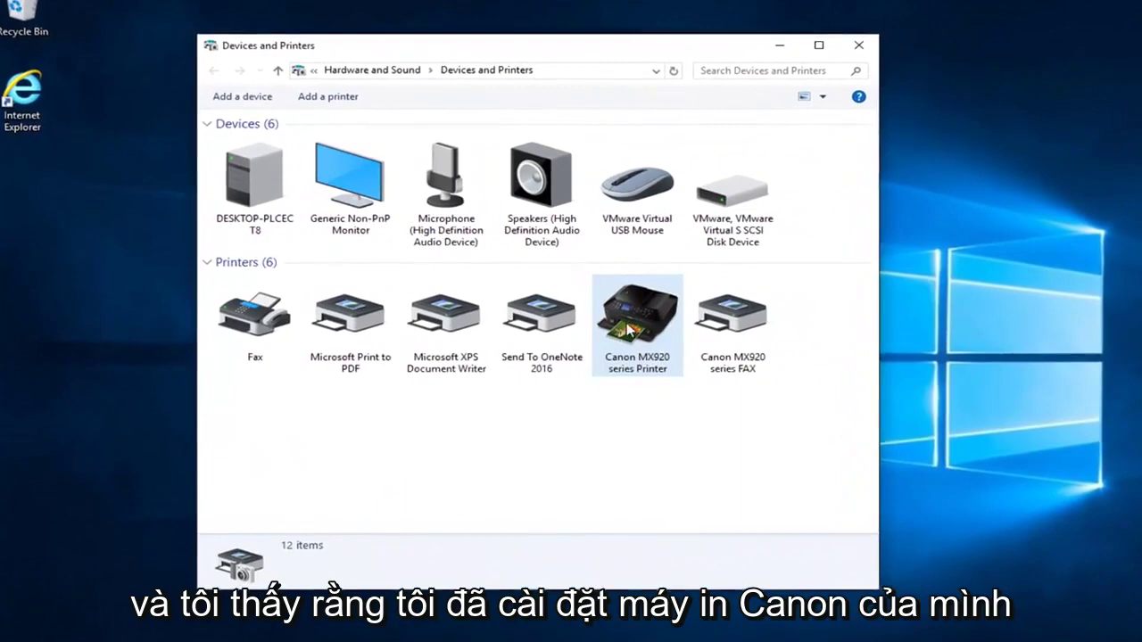
# - View the Canon MX920 series queue with its two stuck Word documents, then close it
pyautogui.rightClick(621, 331)
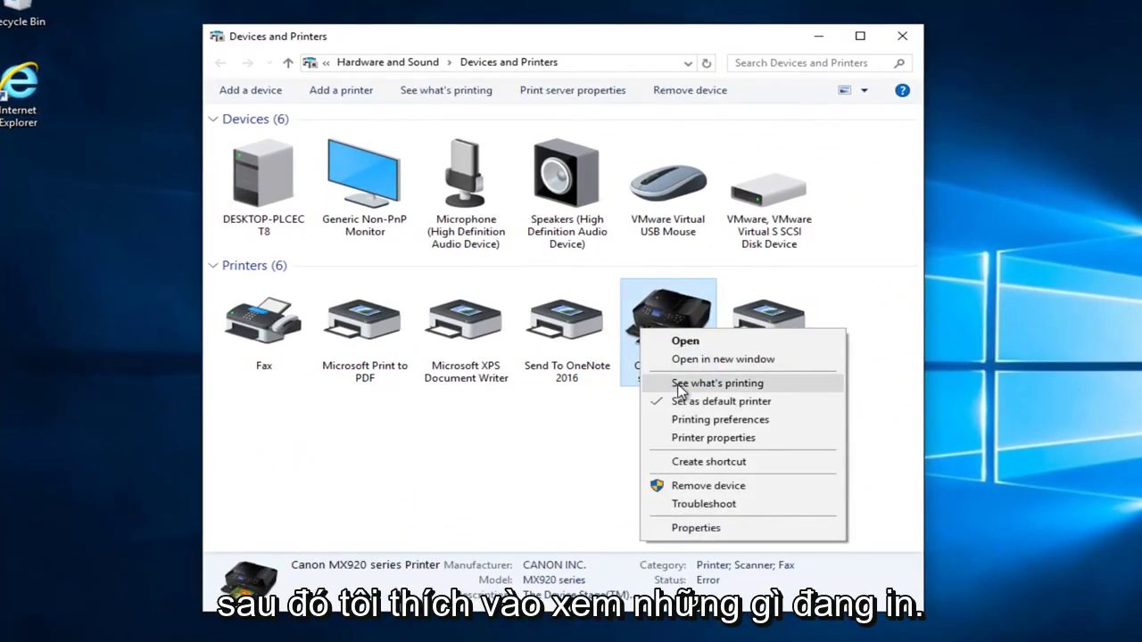
pyautogui.click(687, 389)
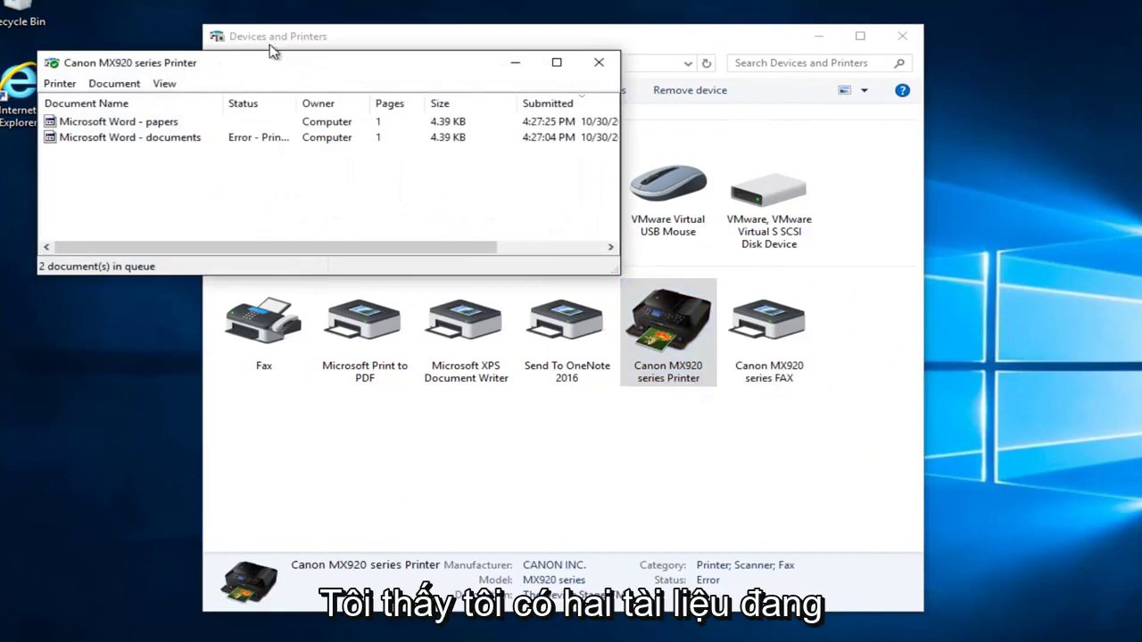
pyautogui.moveTo(277, 66); pyautogui.dragTo(442, 99)
pyautogui.moveTo(267, 208); pyautogui.dragTo(263, 162)
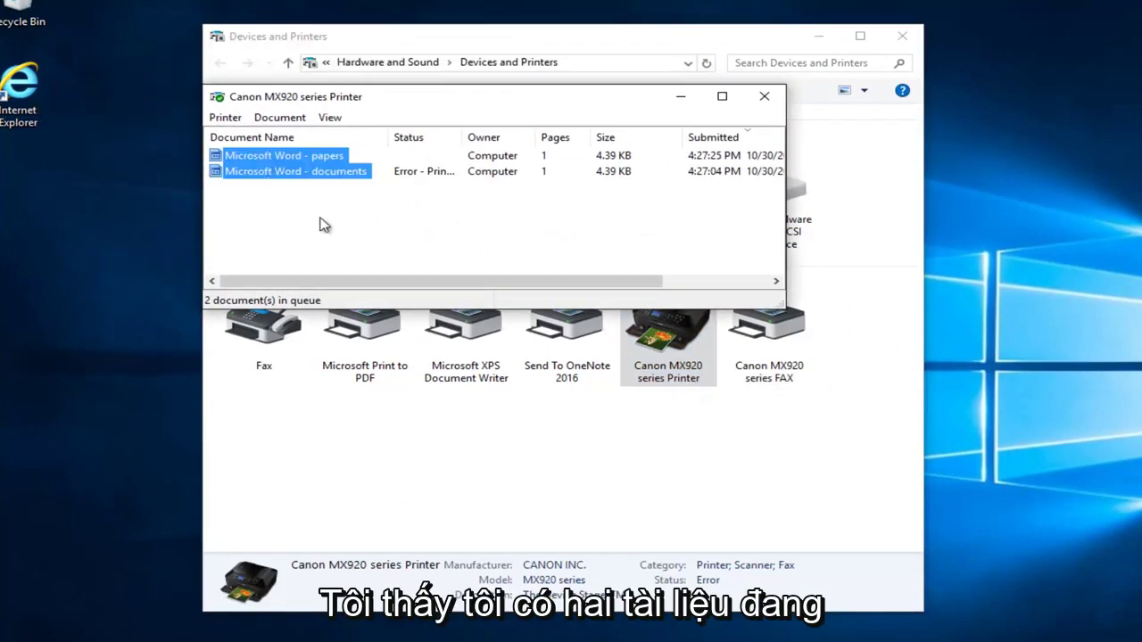
pyautogui.click(364, 231)
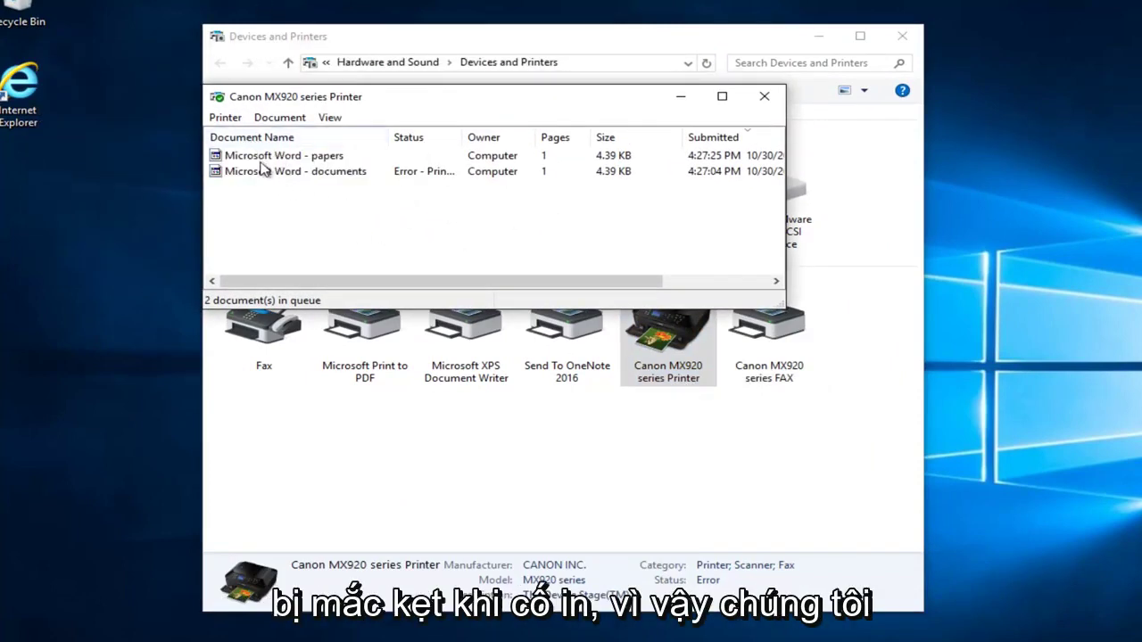
pyautogui.click(764, 96)
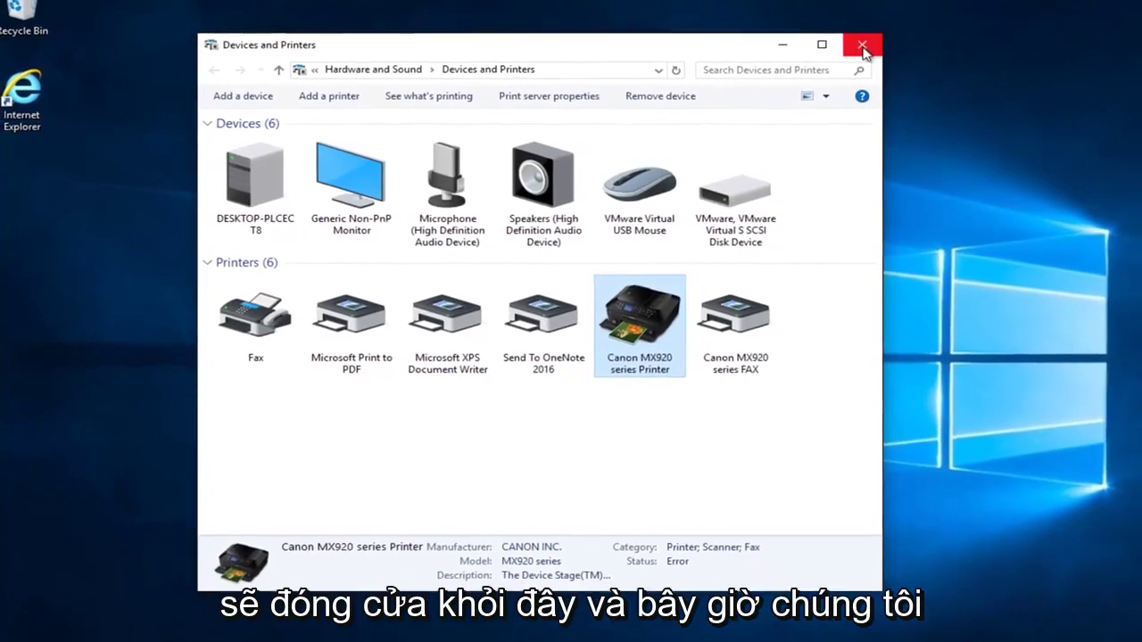
# - Close Devices and Printers and launch the Services app from a 'services' search
pyautogui.click(902, 36)
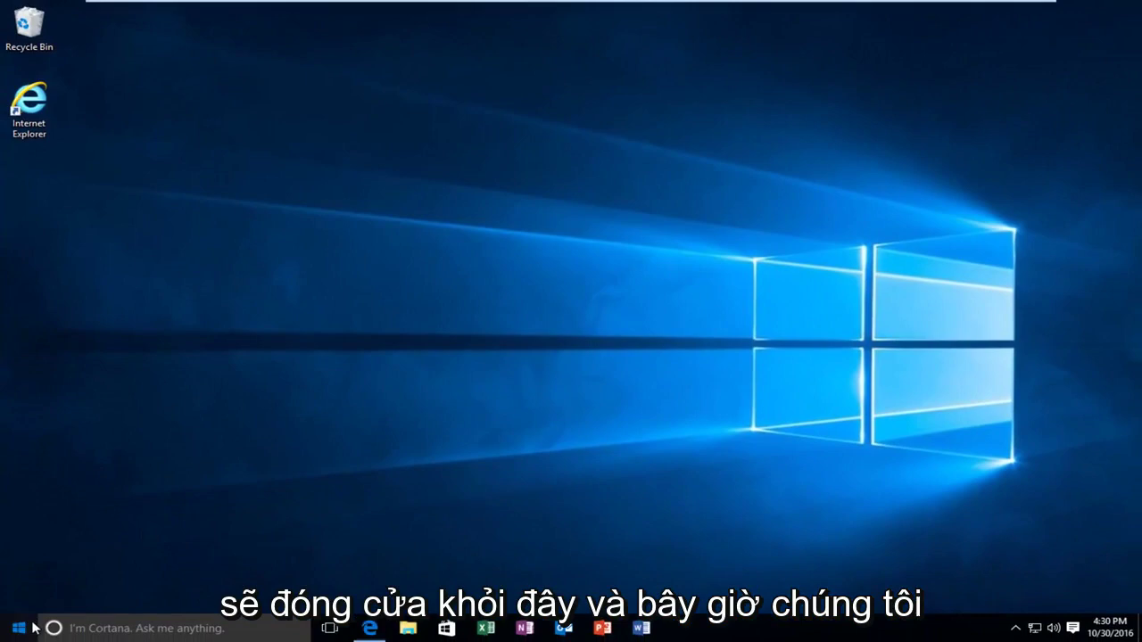
pyautogui.click(20, 635)
pyautogui.write('servic')
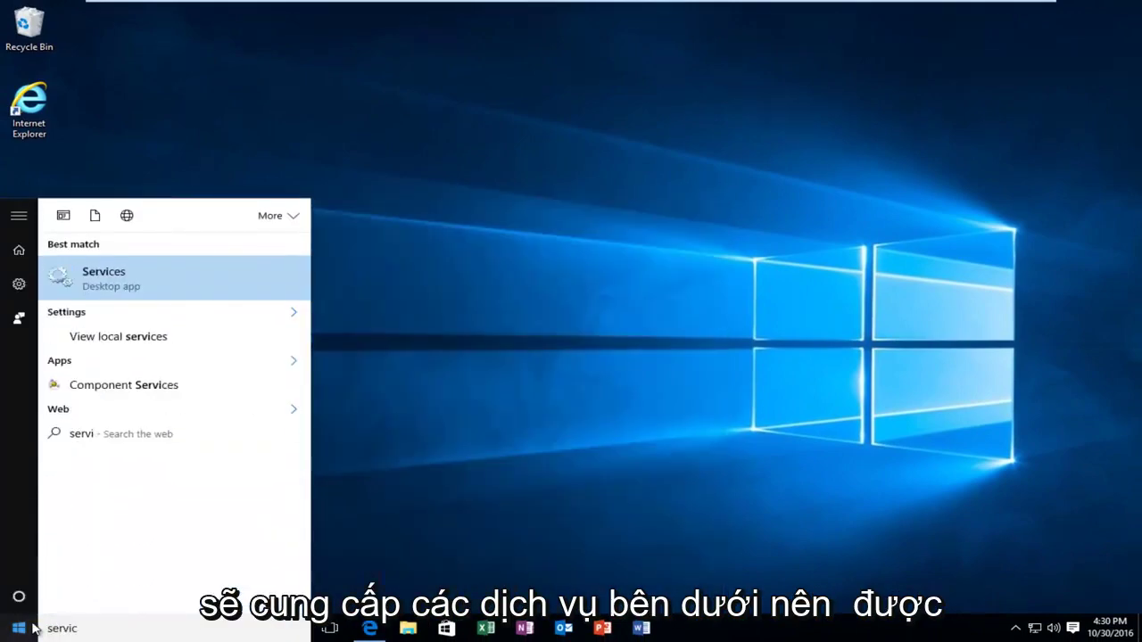
pyautogui.write('es')
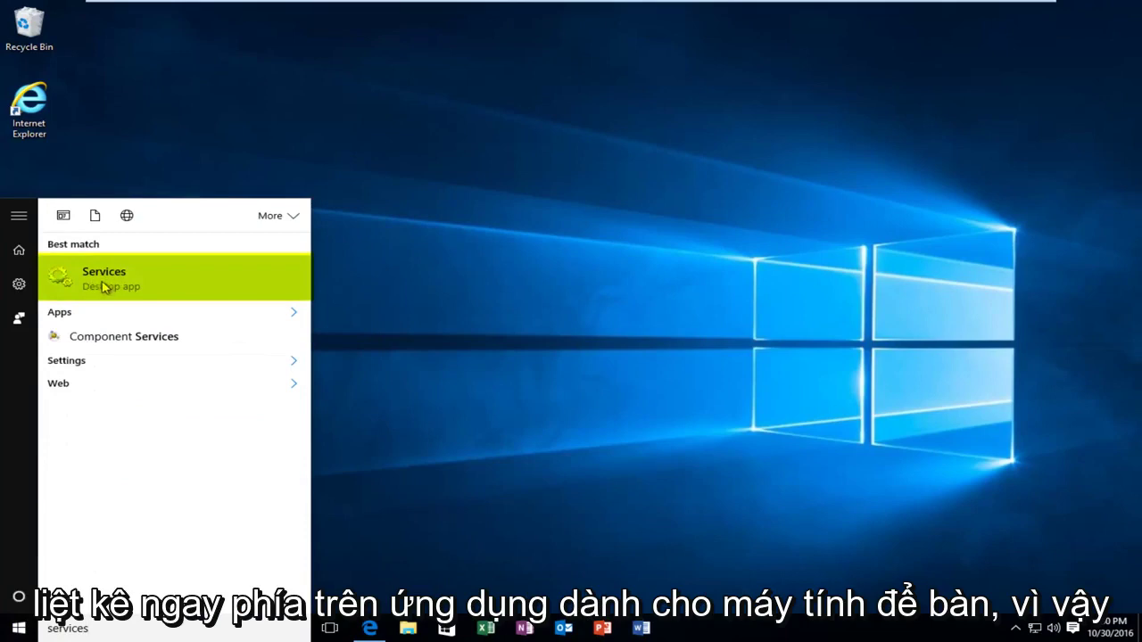
pyautogui.click(105, 286)
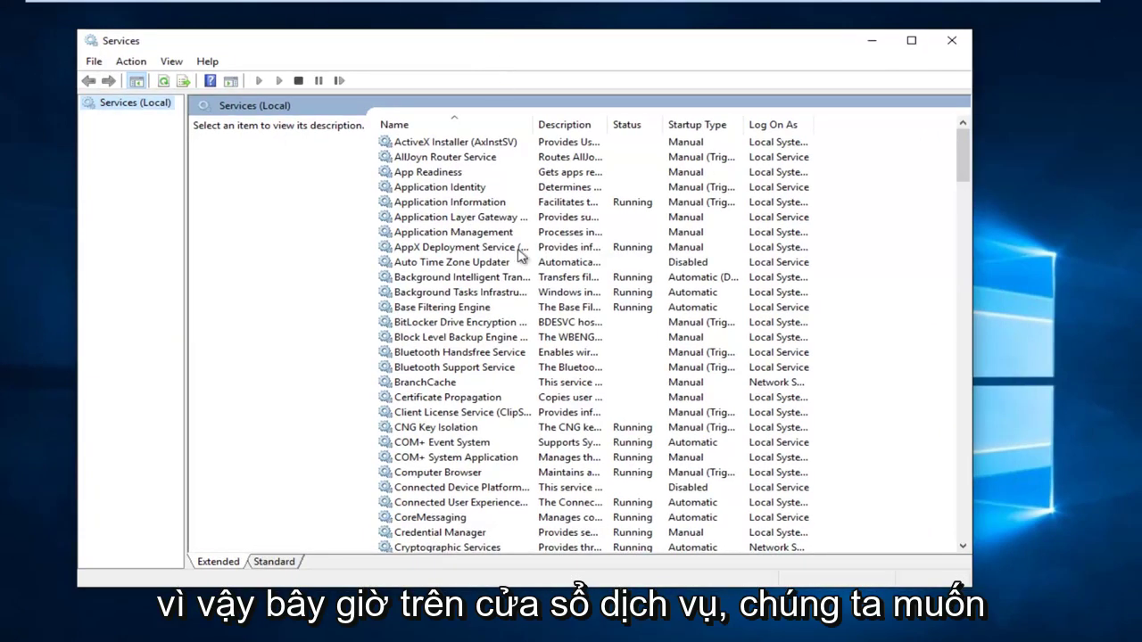
# - Stop the Print Spooler service, then close the Services window
pyautogui.click(443, 324)
pyautogui.scroll(-1, 433, 388)
pyautogui.scroll(-5, 428, 392)
pyautogui.scroll(-3, 426, 395)
pyautogui.scroll(-6, 424, 392)
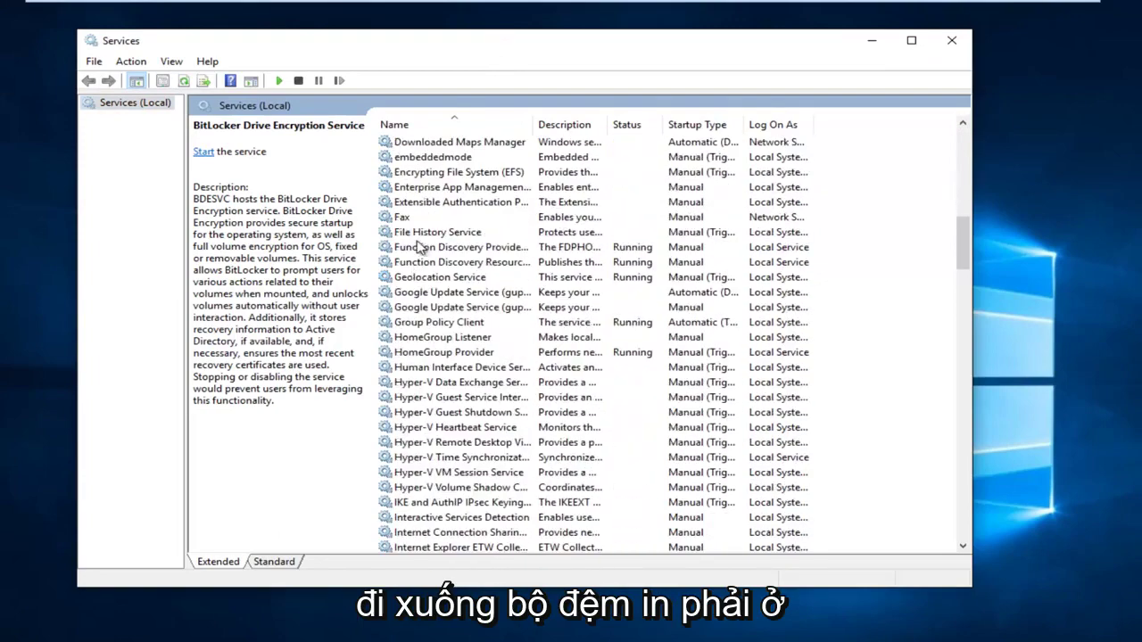
pyautogui.scroll(-6, 423, 463)
pyautogui.scroll(-5, 425, 451)
pyautogui.scroll(-2, 427, 437)
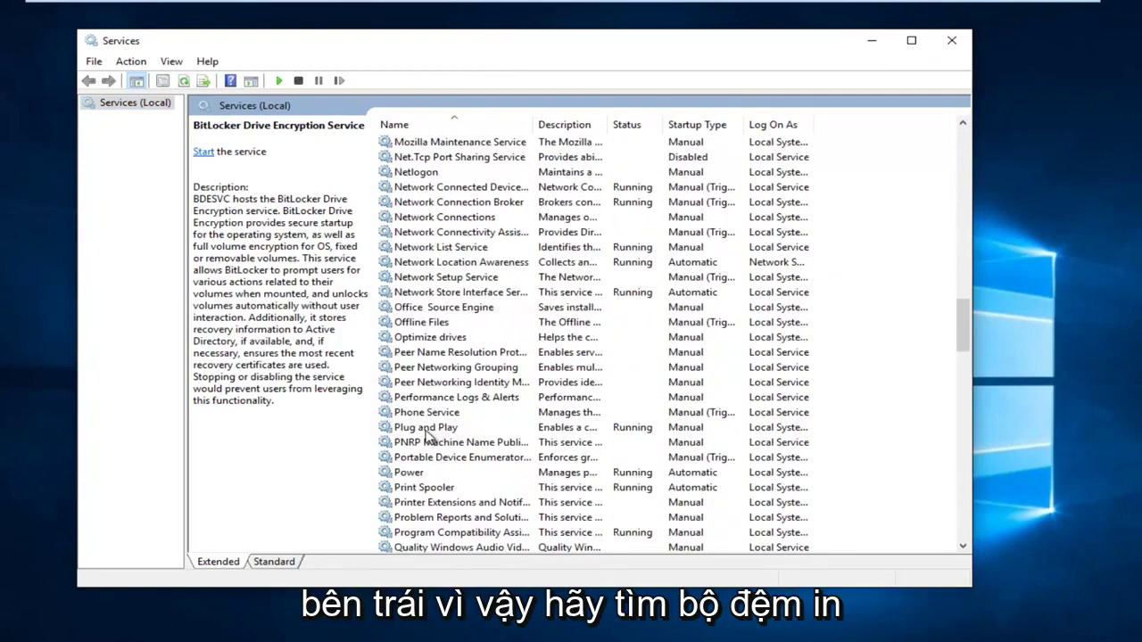
pyautogui.click(412, 488)
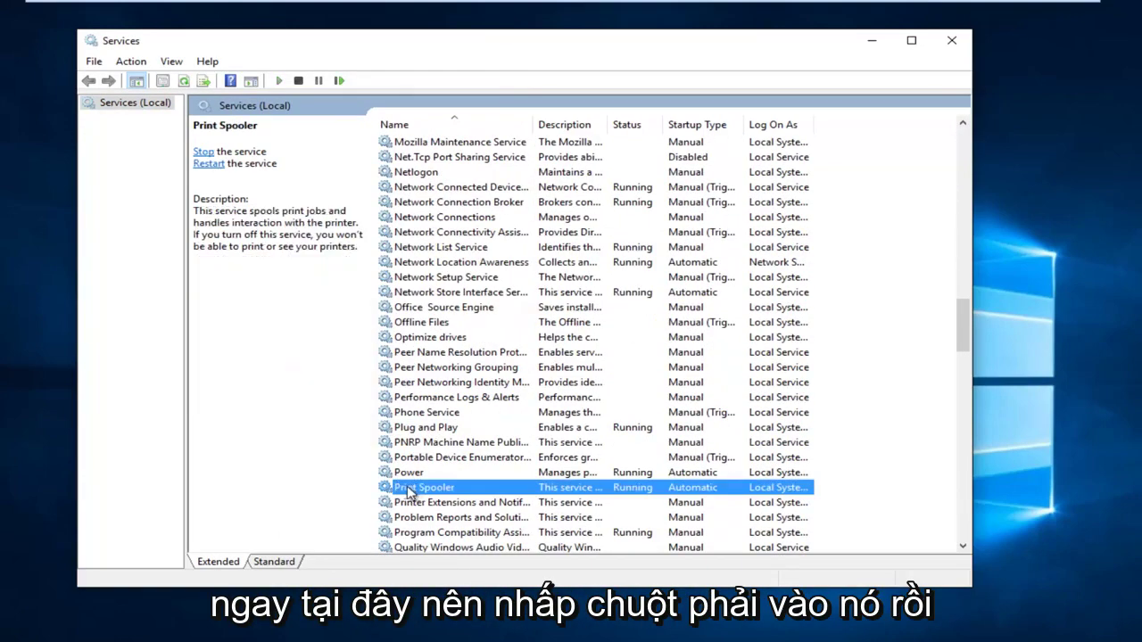
pyautogui.rightClick(407, 492)
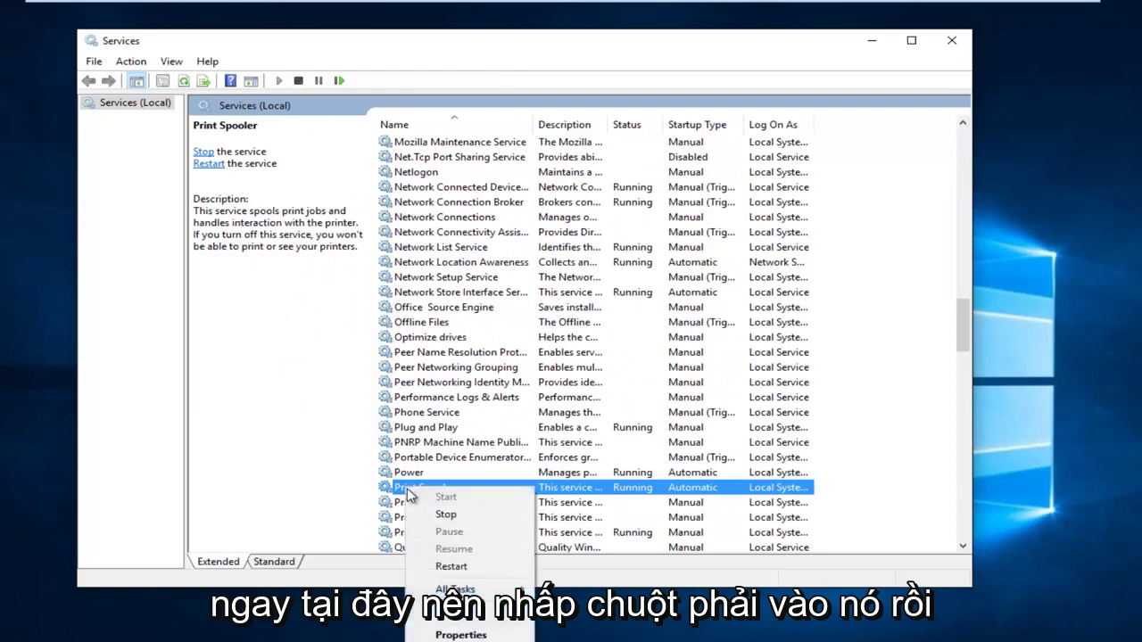
pyautogui.click(441, 517)
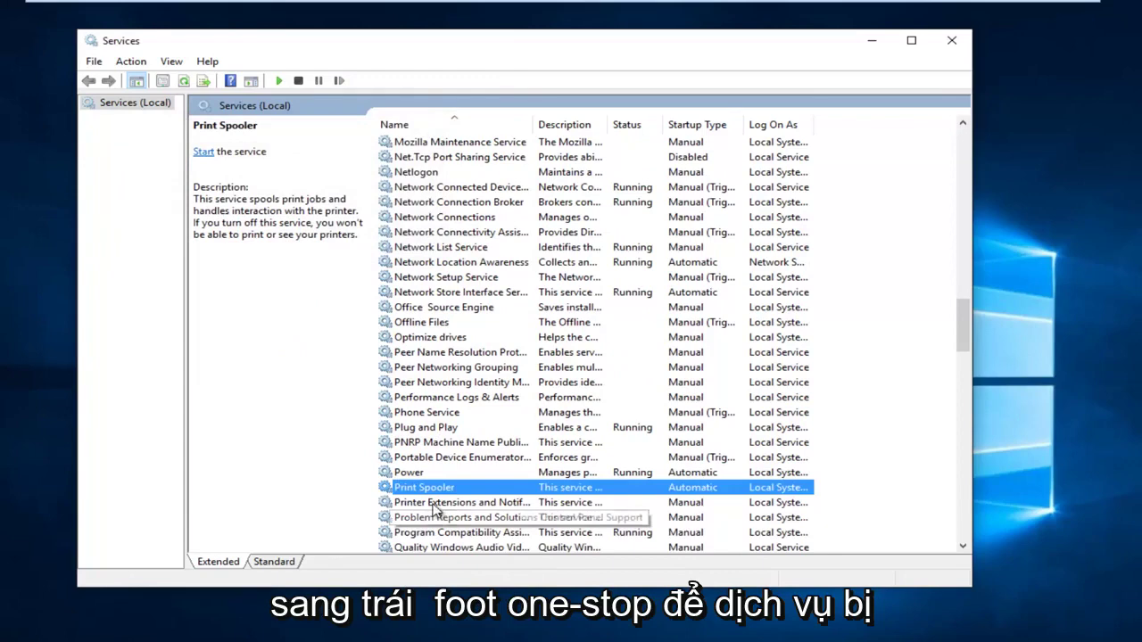
pyautogui.click(945, 41)
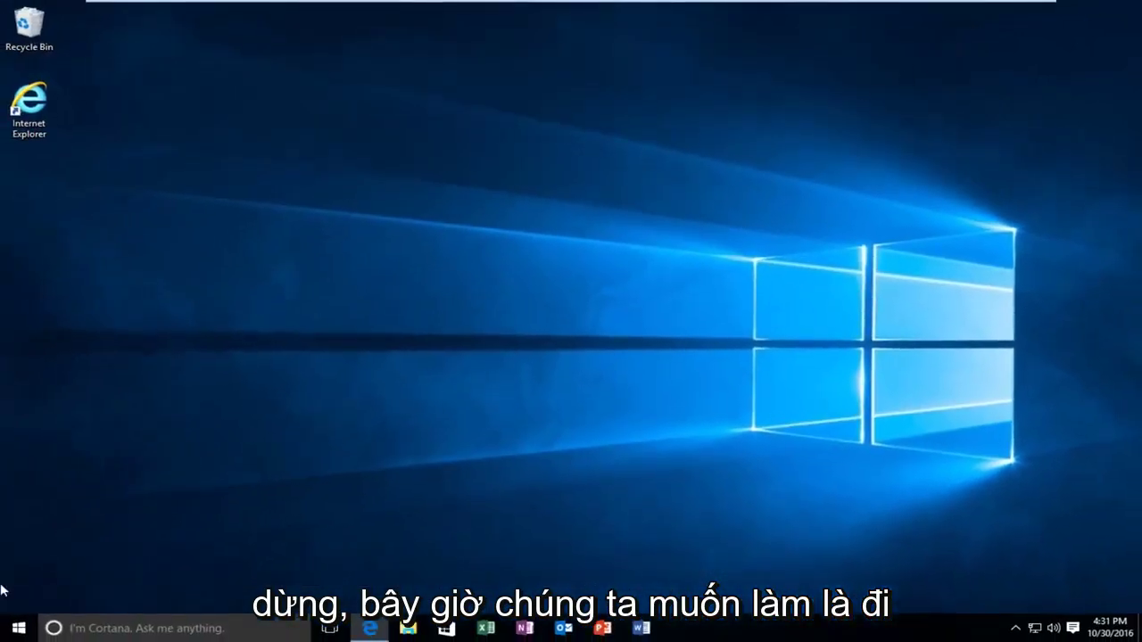
# - Set File Explorer Options to 'Show hidden files, folders, and drives' and confirm
pyautogui.click(10, 629)
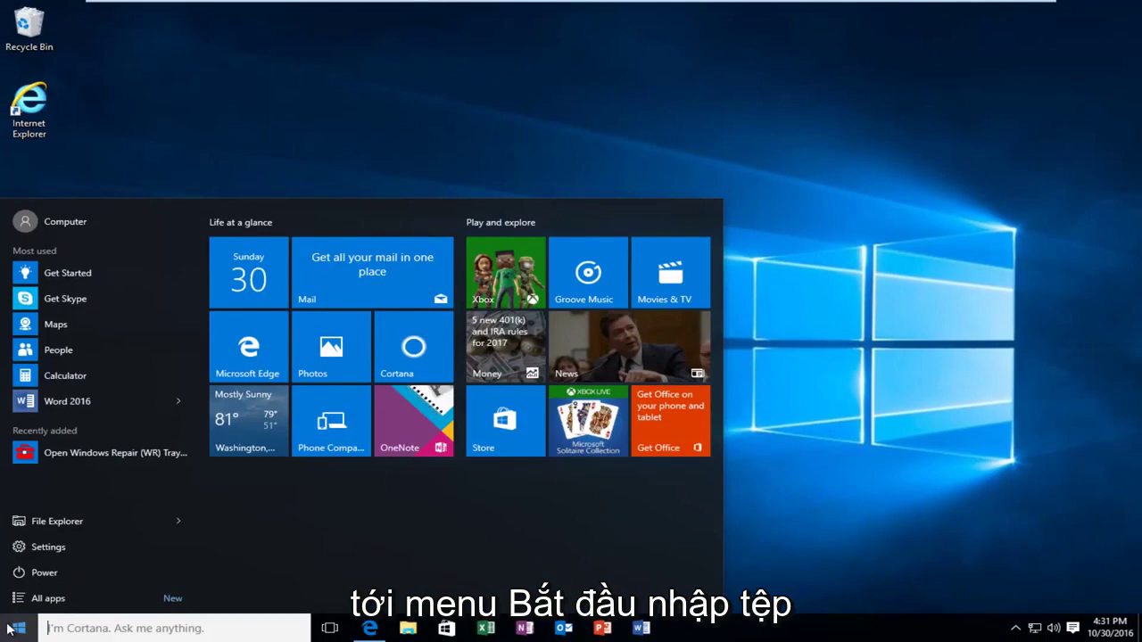
pyautogui.write('hidden files')
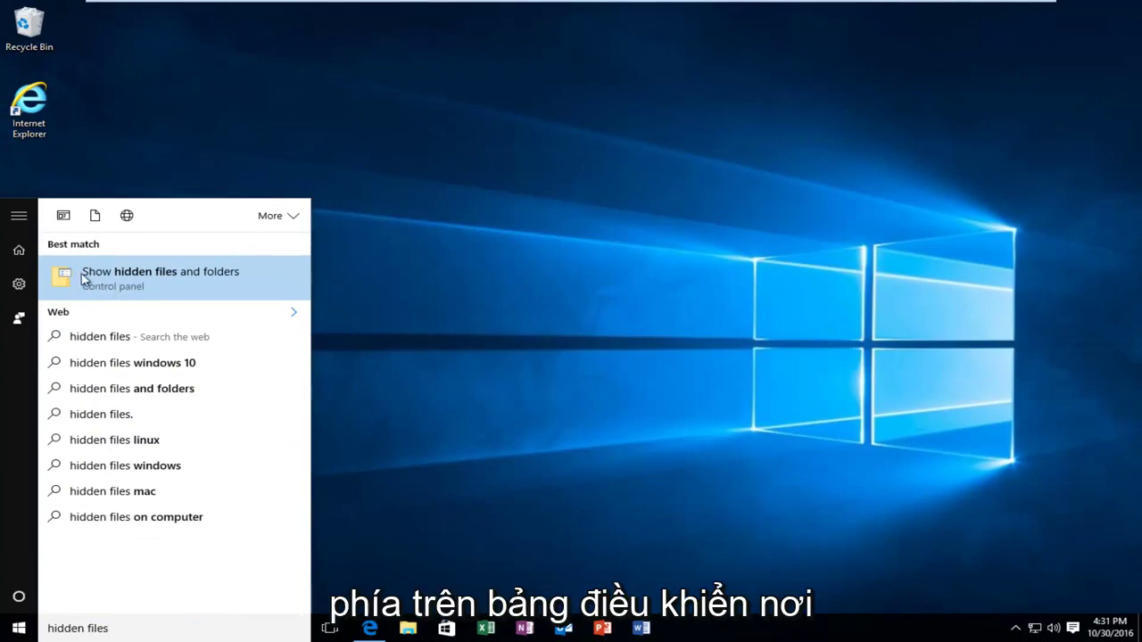
pyautogui.click(154, 281)
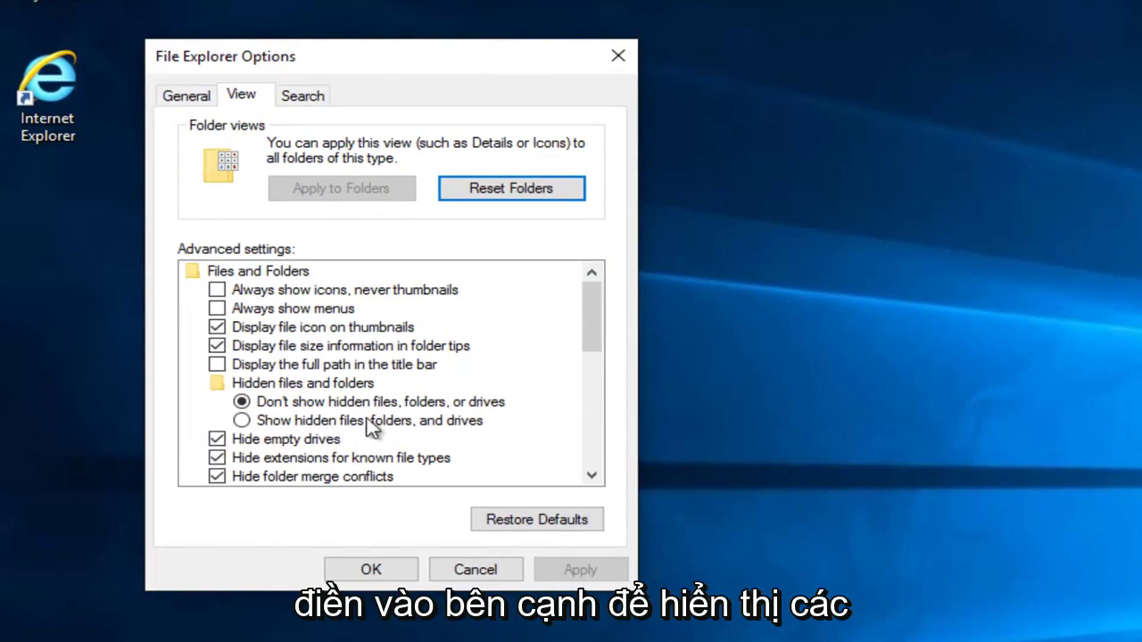
pyautogui.click(241, 420)
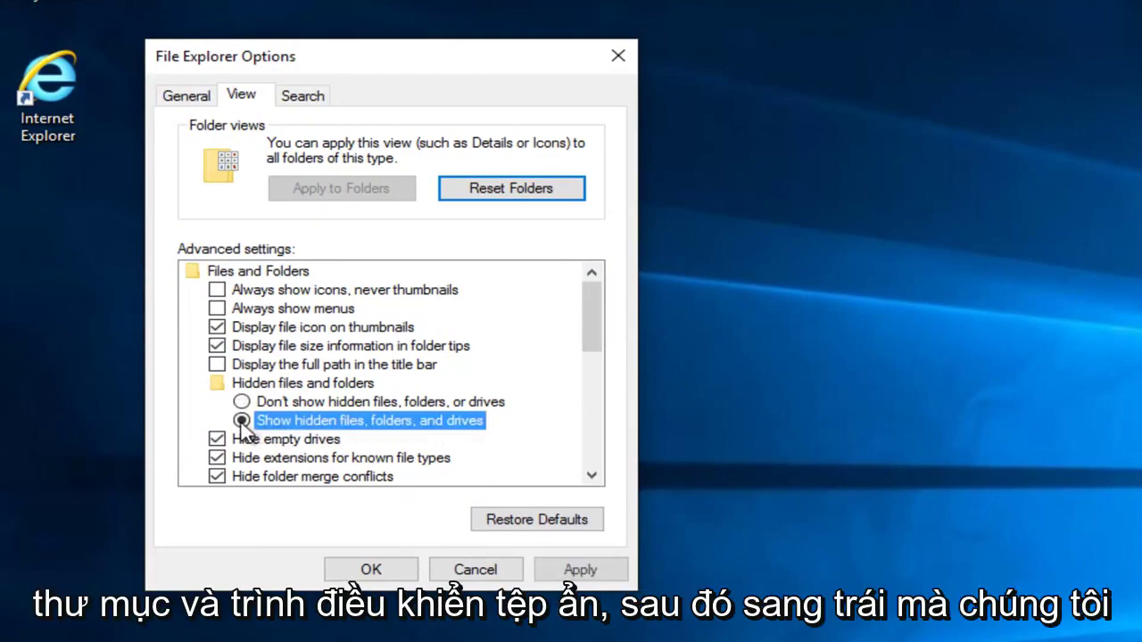
pyautogui.click(553, 568)
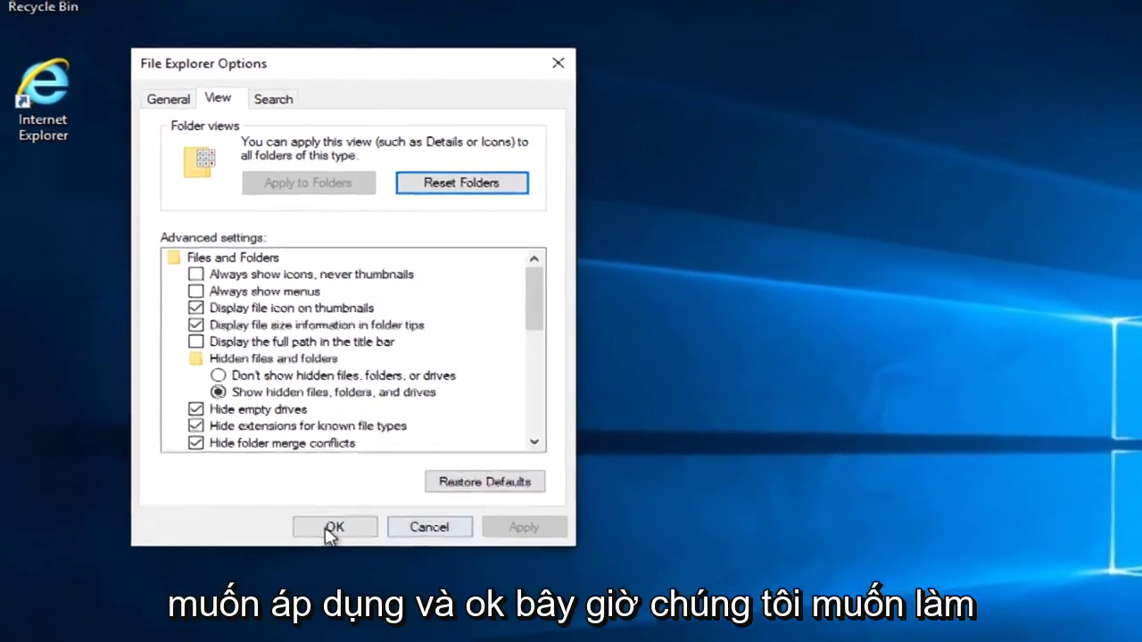
pyautogui.click(370, 568)
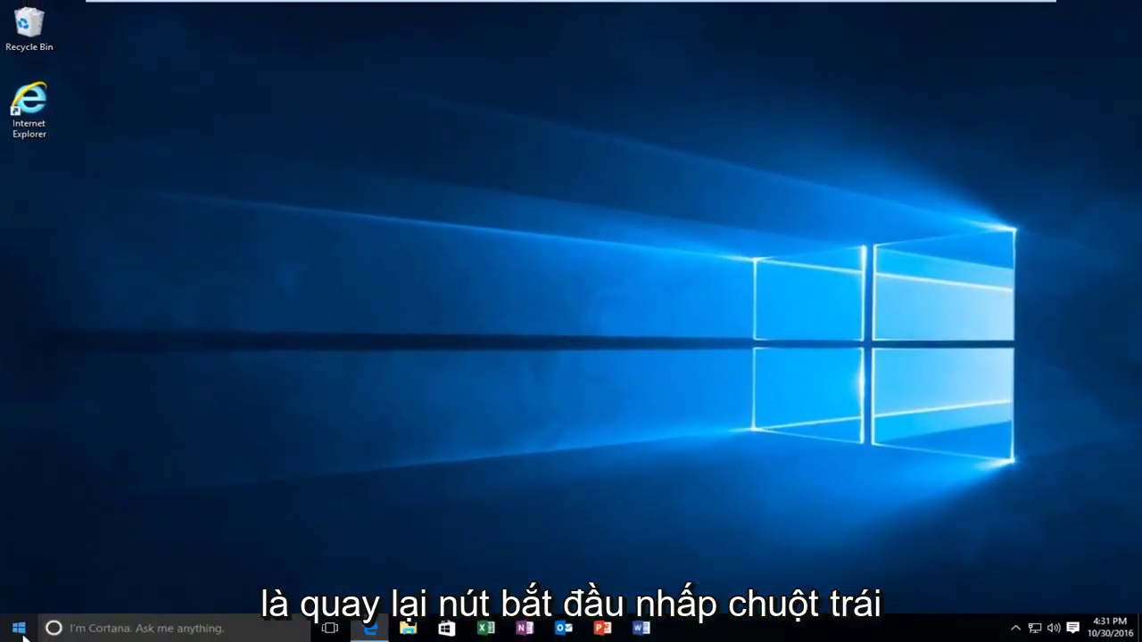
# - Search the Start menu for 'file explor' so File Explorer is the best match
pyautogui.click(18, 628)
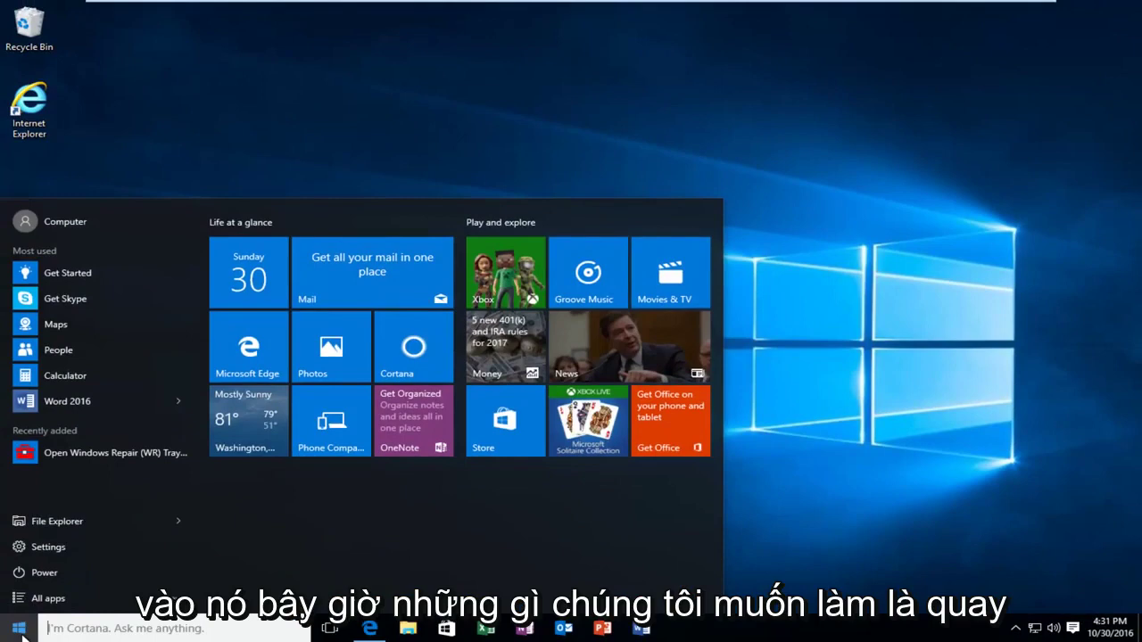
pyautogui.click(822, 382)
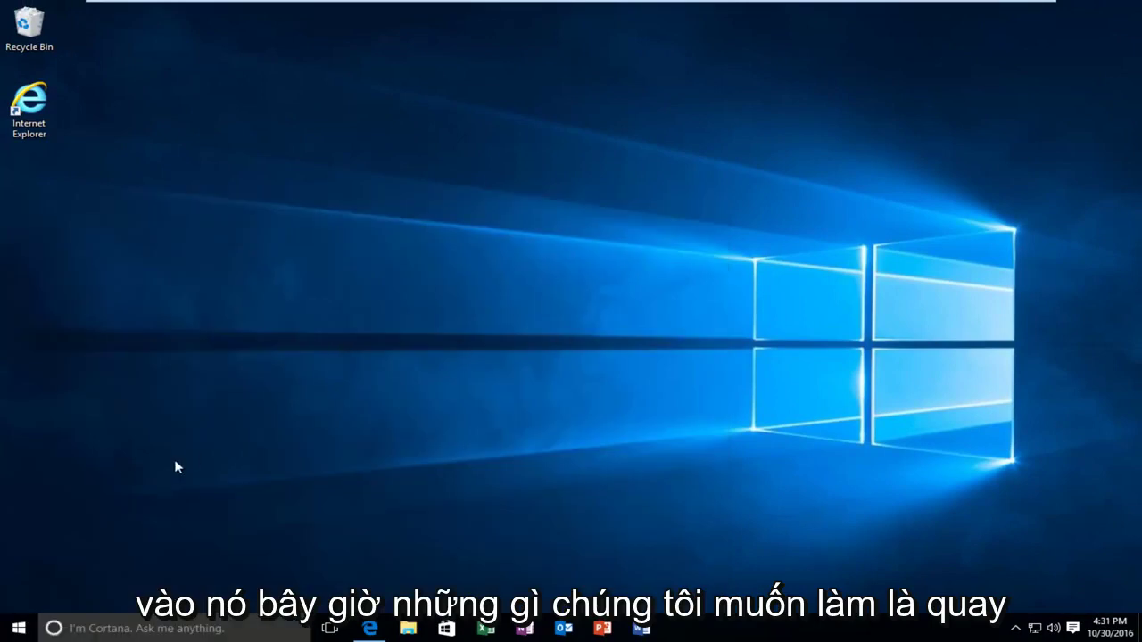
pyautogui.click(2, 635)
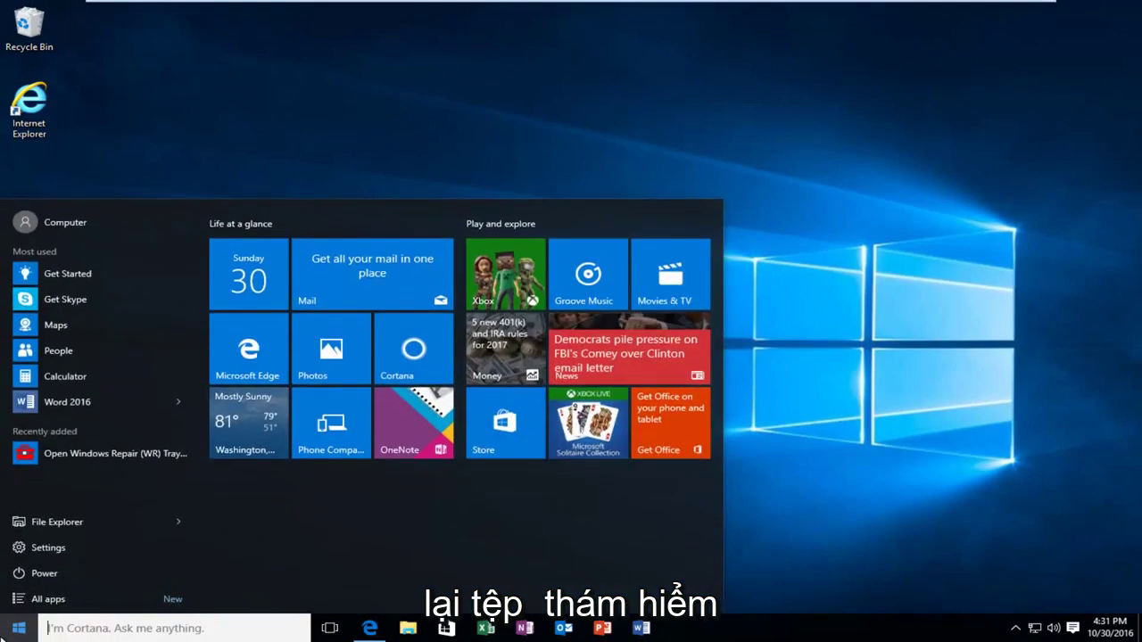
pyautogui.write('file explo')
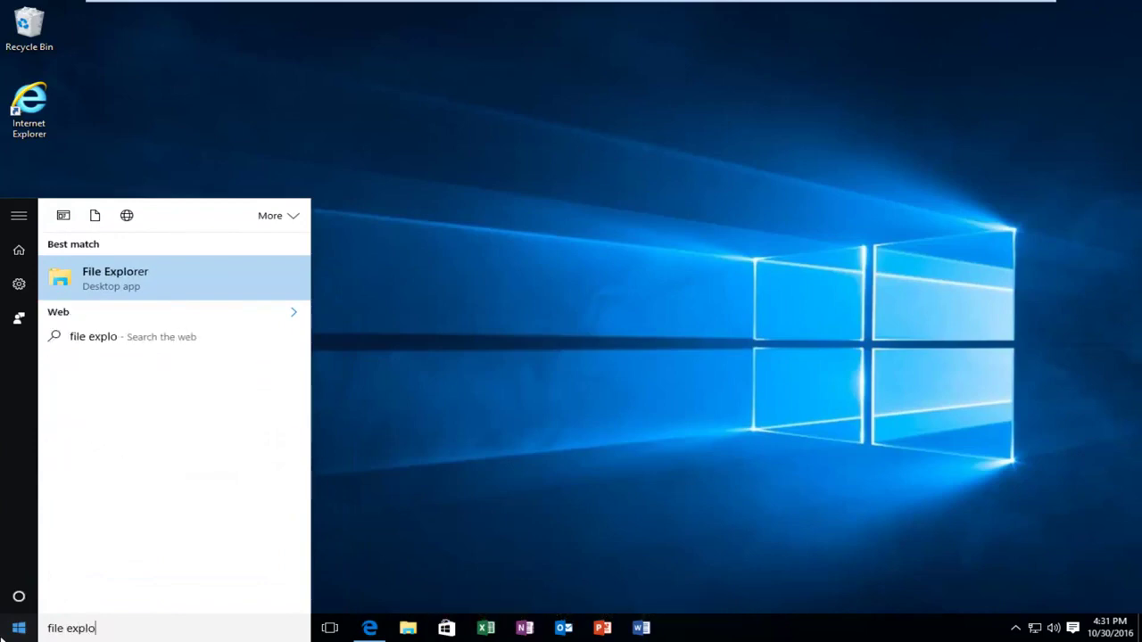
pyautogui.write('r')
# - Launch File Explorer and open the Windows folder on Local Disk (C:)
pyautogui.click(160, 280)
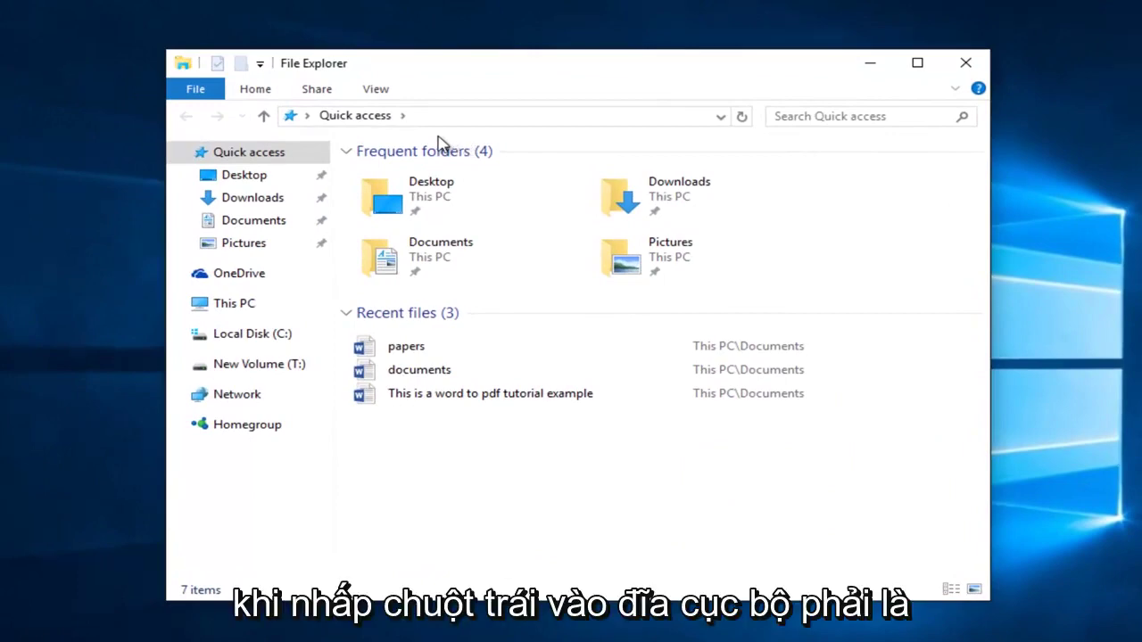
pyautogui.click(239, 339)
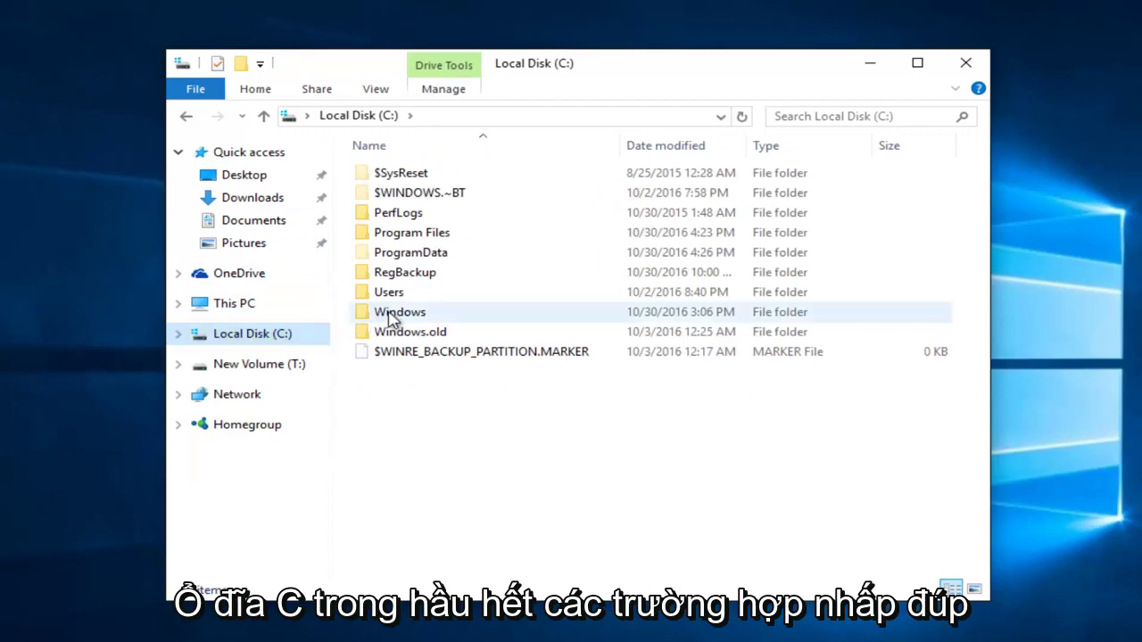
pyautogui.doubleClick(393, 314)
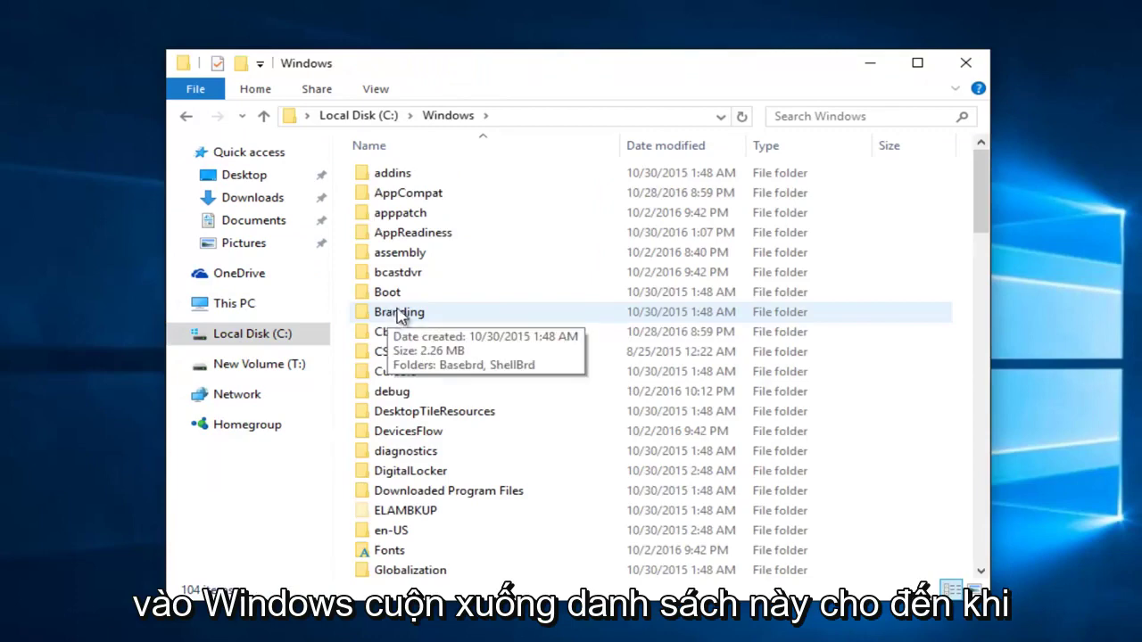
pyautogui.scroll(-1, 398, 316)
pyautogui.scroll(-3, 402, 314)
pyautogui.scroll(-4, 405, 312)
pyautogui.scroll(-4, 412, 310)
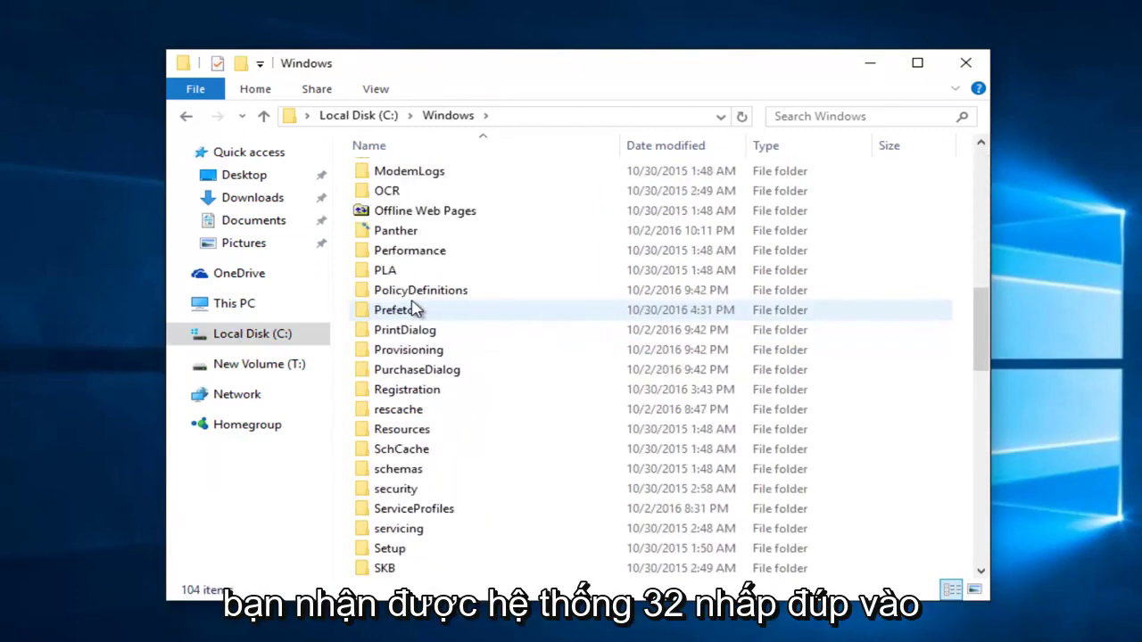
pyautogui.scroll(-1, 416, 308)
pyautogui.scroll(-3, 416, 326)
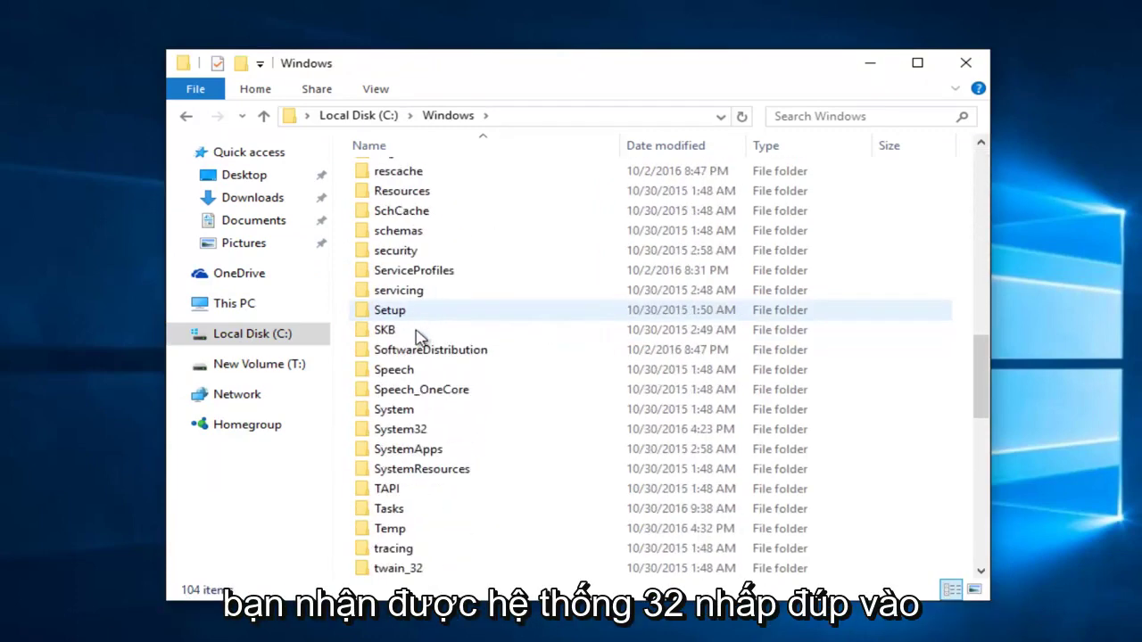
# - Open System32 and then its spool folder
pyautogui.doubleClick(395, 431)
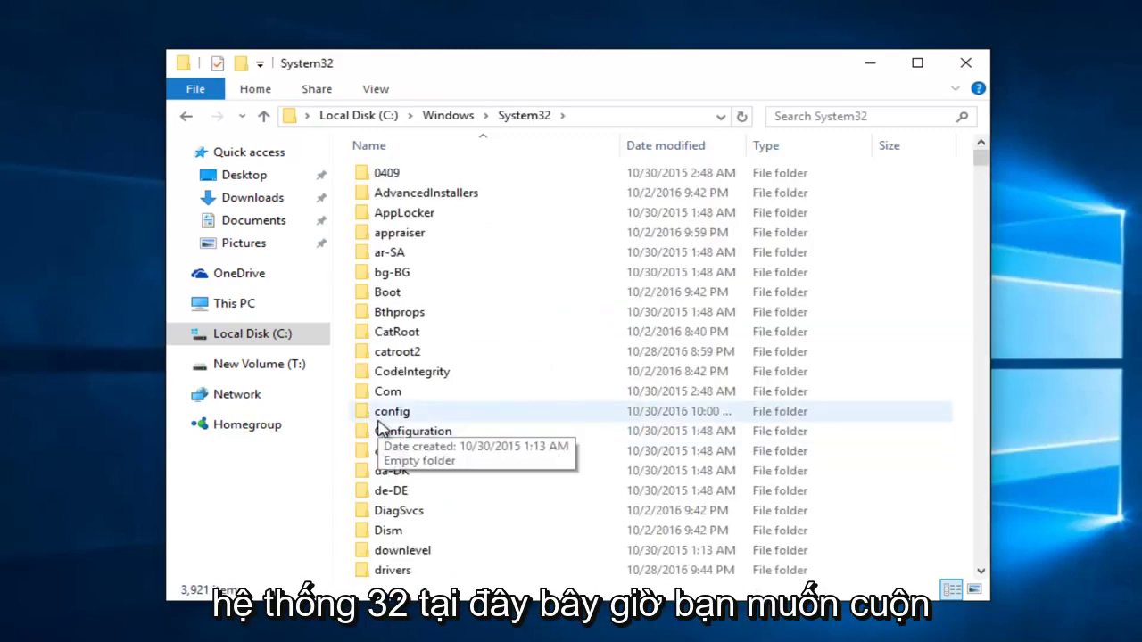
pyautogui.scroll(-1, 469, 390)
pyautogui.scroll(-2, 459, 372)
pyautogui.scroll(-6, 458, 371)
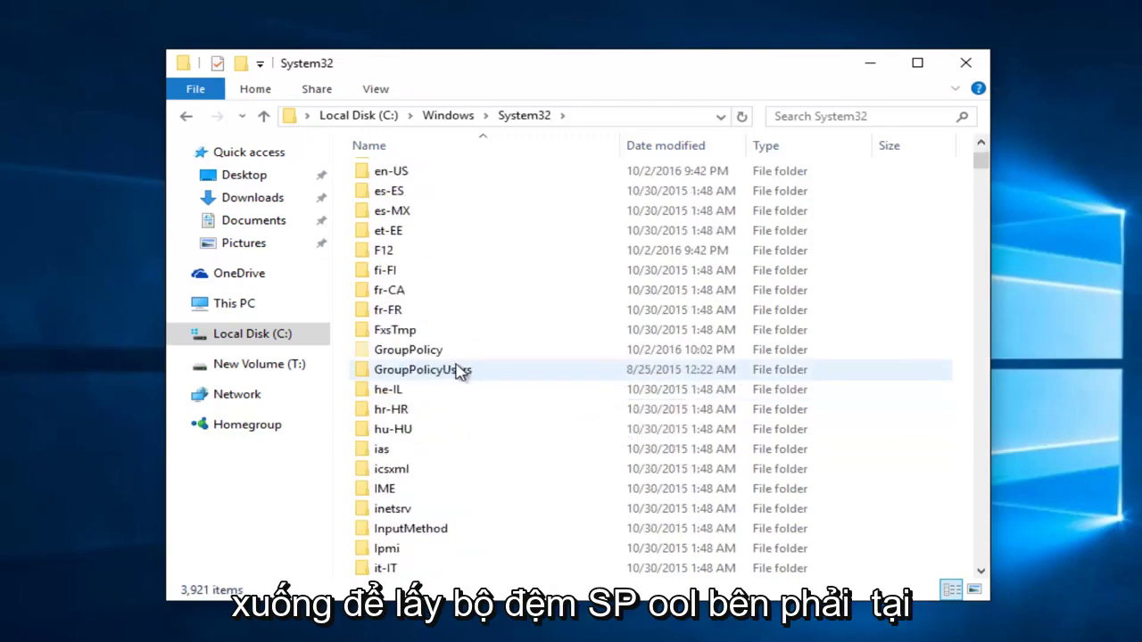
pyautogui.scroll(-3, 463, 364)
pyautogui.scroll(-4, 464, 364)
pyautogui.scroll(-4, 454, 364)
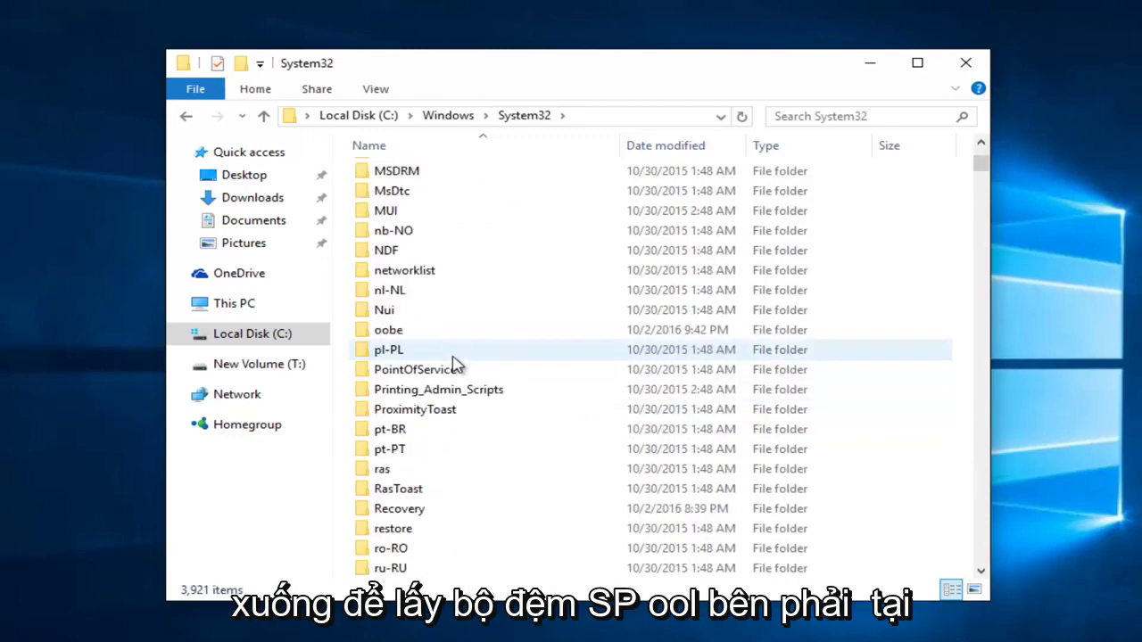
pyautogui.scroll(-5, 452, 364)
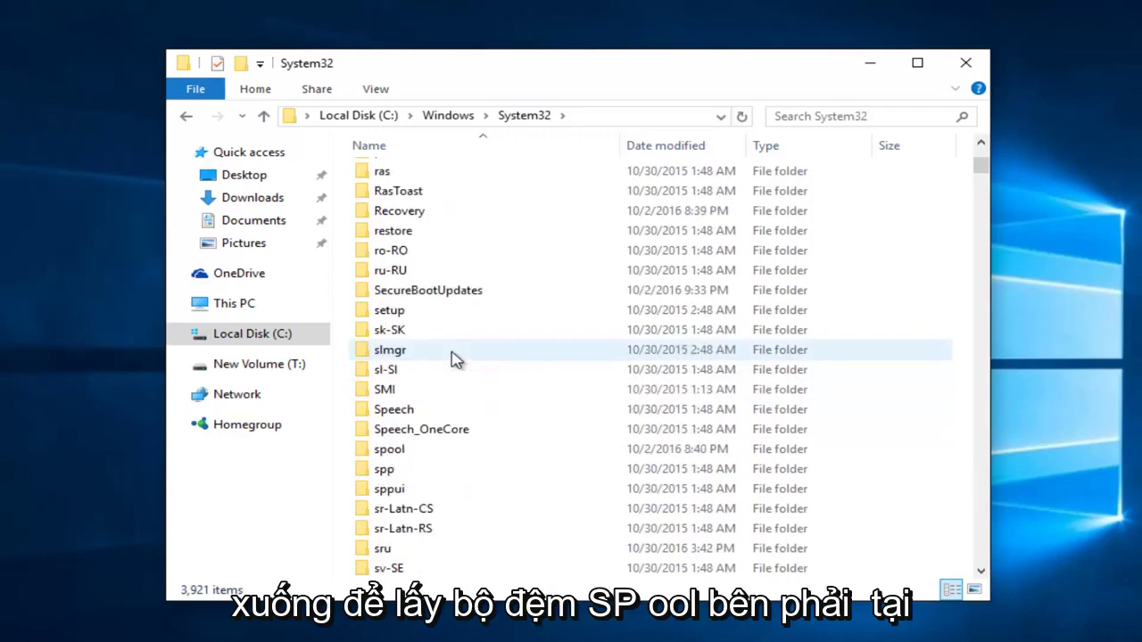
pyautogui.doubleClick(392, 453)
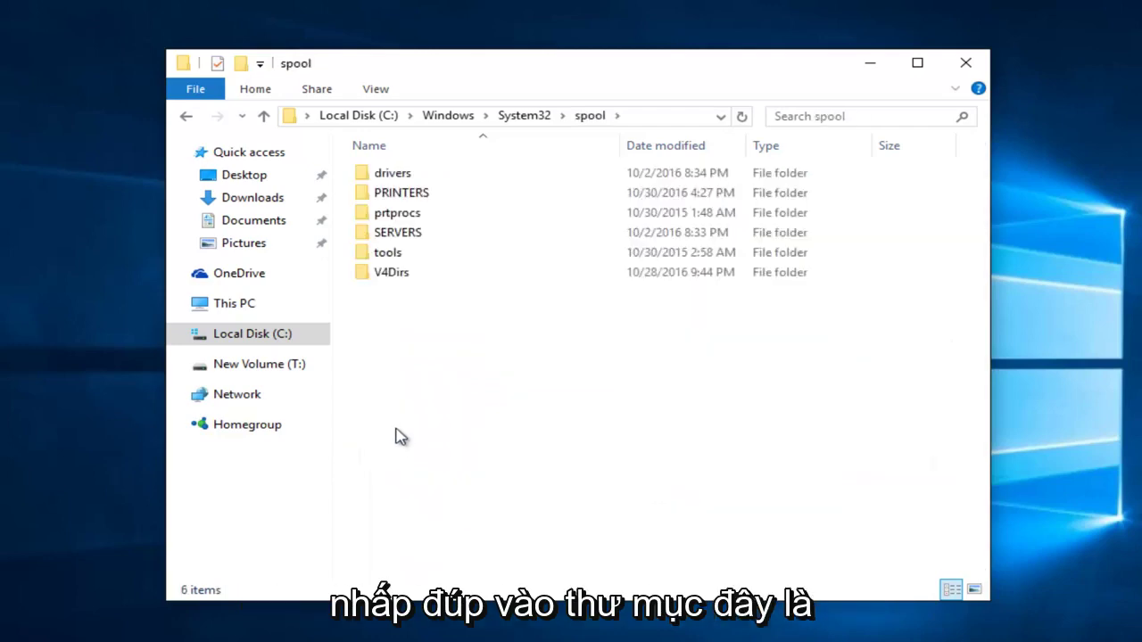
# - Open the PRINTERS folder, granting permanent access, to reveal its four spool files
pyautogui.click(407, 193)
pyautogui.doubleClick(407, 194)
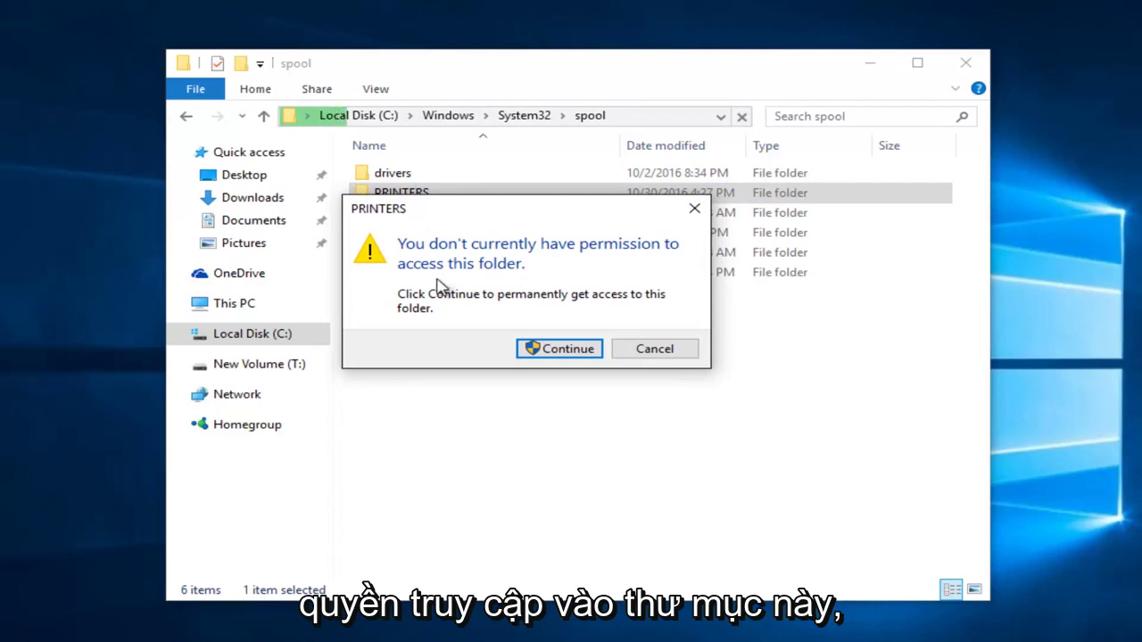
pyautogui.click(560, 348)
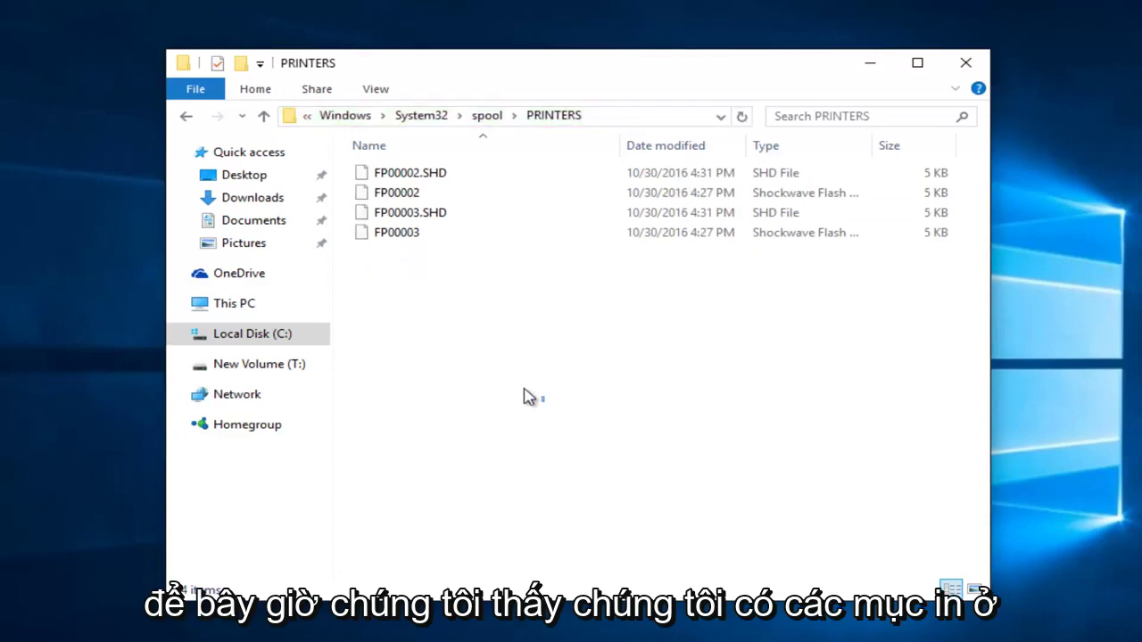
# - Delete all four spool files (FP00002, FP00003 and .SHD files) from PRINTERS
pyautogui.moveTo(540, 399); pyautogui.dragTo(431, 220)
pyautogui.moveTo(582, 413); pyautogui.dragTo(392, 171)
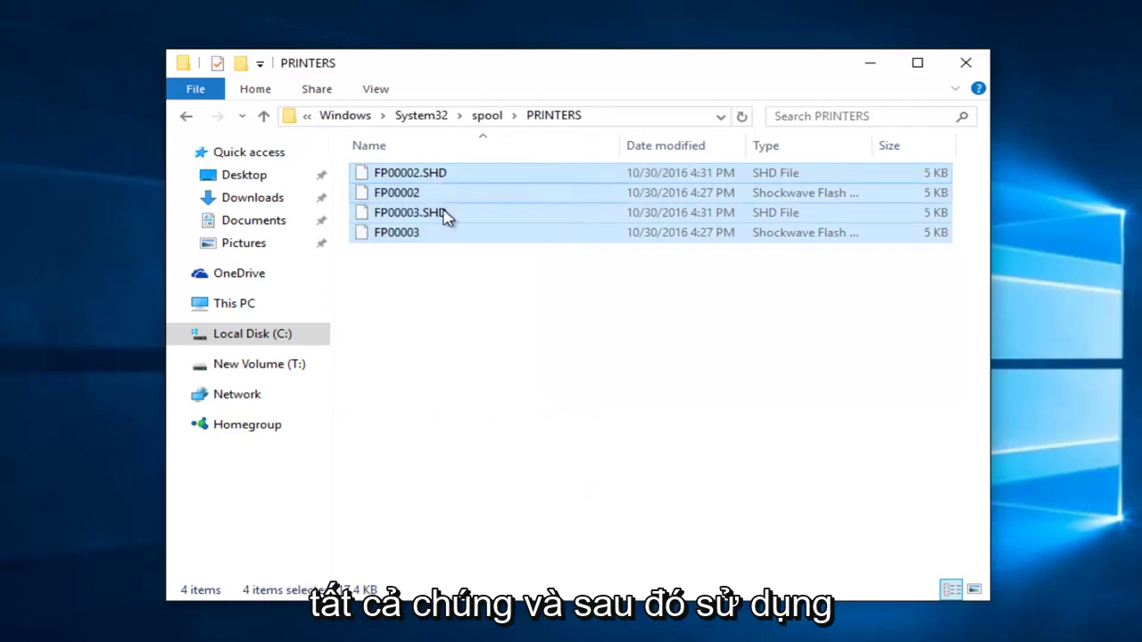
pyautogui.rightClick(420, 181)
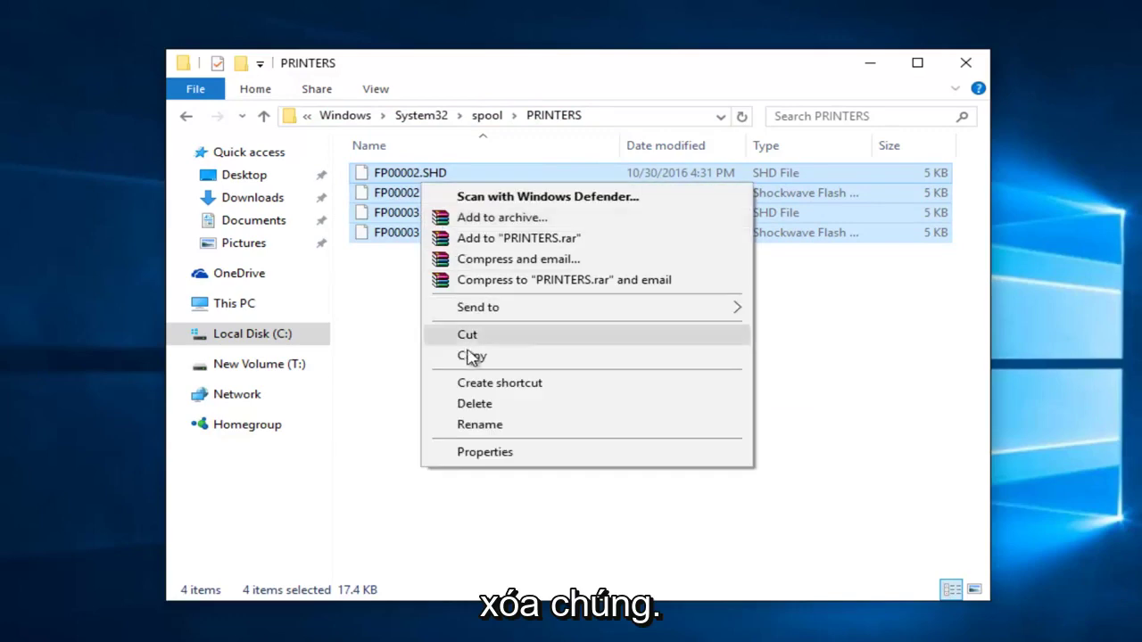
pyautogui.click(474, 406)
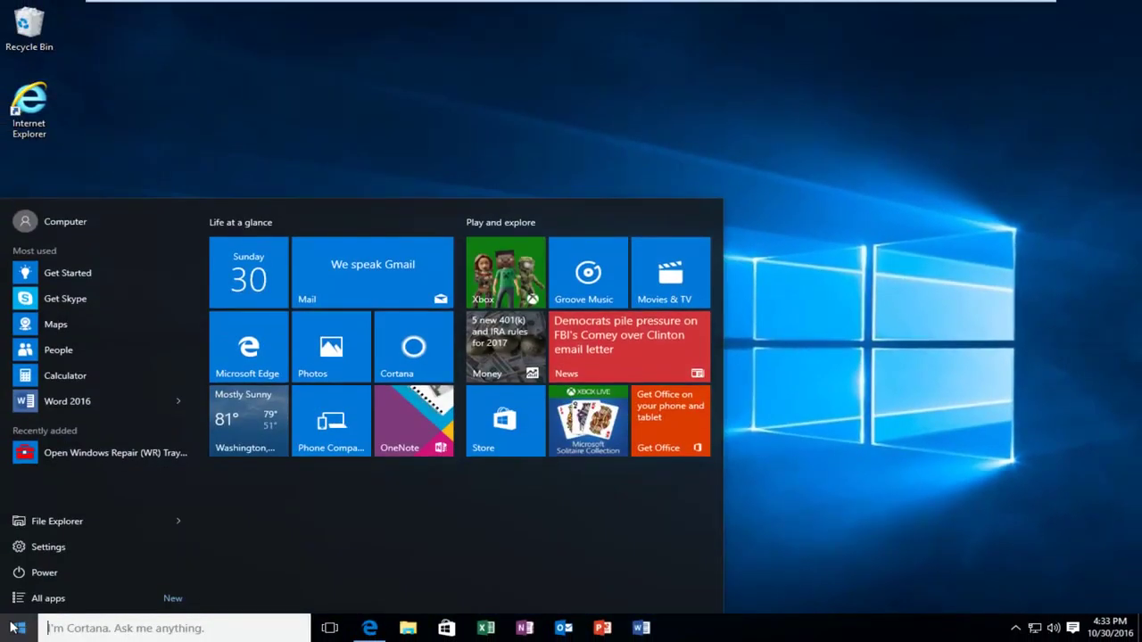
# - Replace the Start search text with 'services' so the Services app appears
pyautogui.write('p')
pyautogui.press('BackSpace')
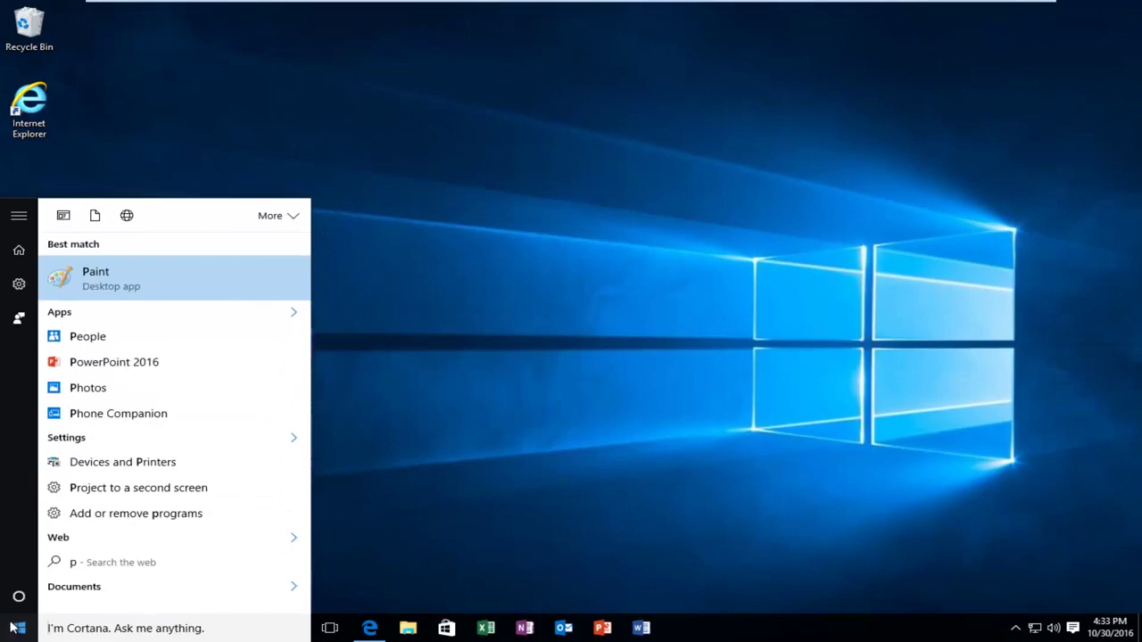
pyautogui.write('services')
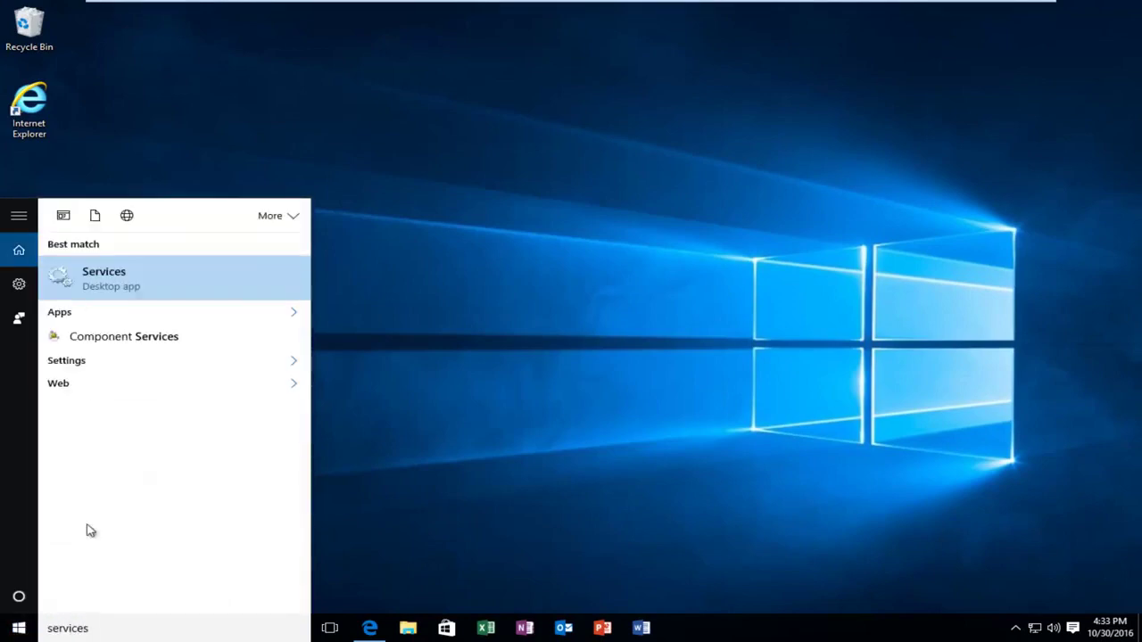
# - Launch Services, select the Print Spooler service and choose Start
pyautogui.click(133, 285)
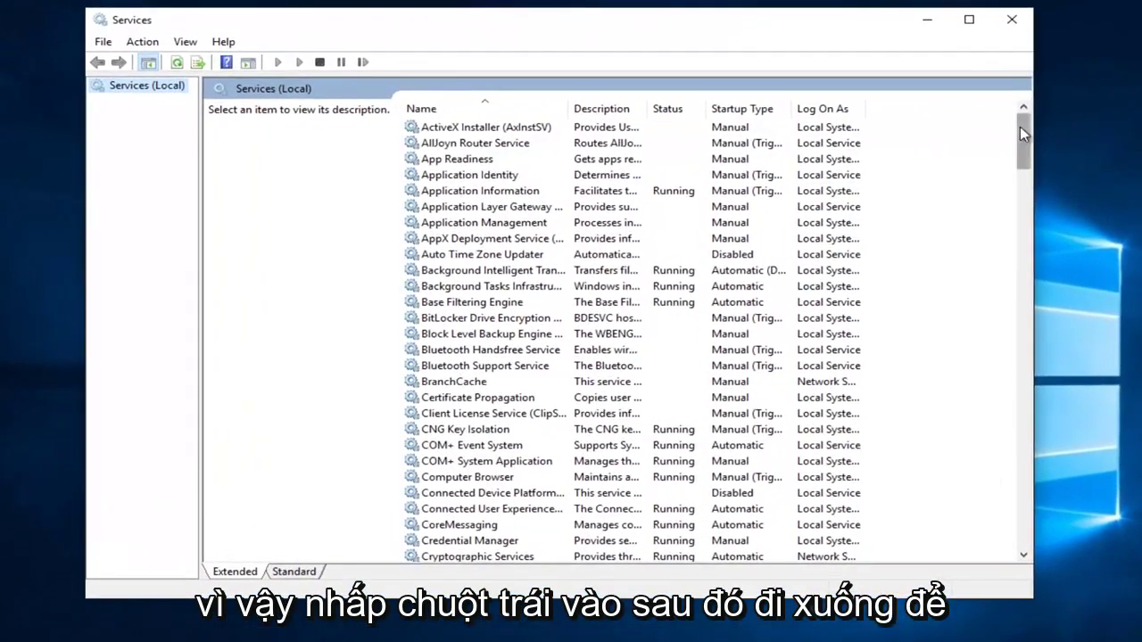
pyautogui.moveTo(1021, 132)
pyautogui.mouseDown()
pyautogui.moveTo(1031, 248)
pyautogui.moveTo(1007, 352)
pyautogui.mouseUp()
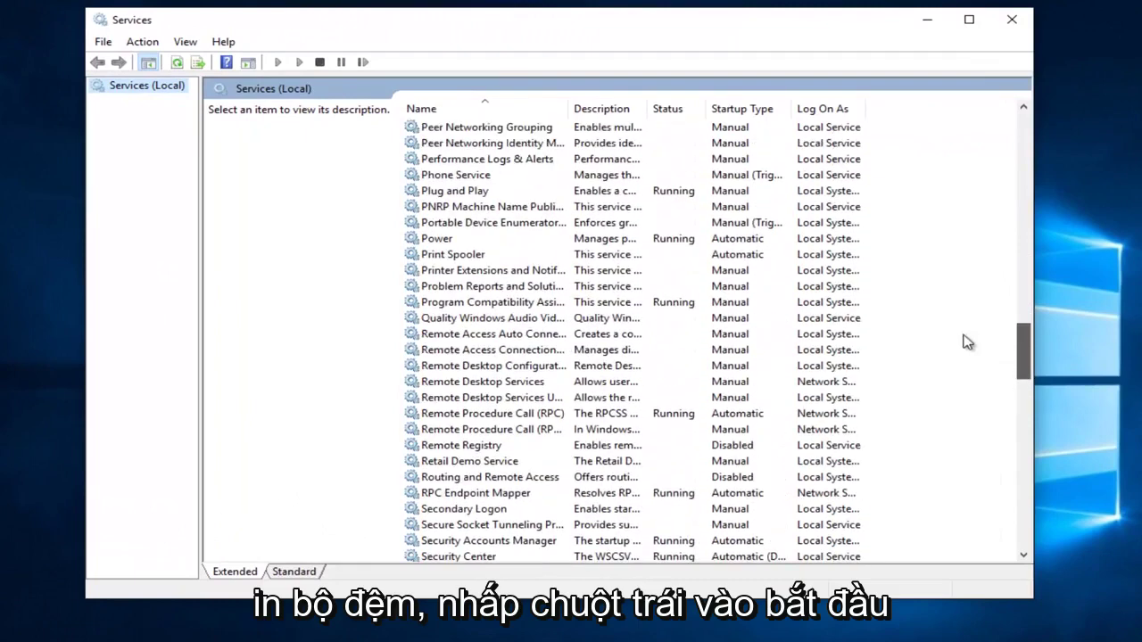
pyautogui.click(437, 256)
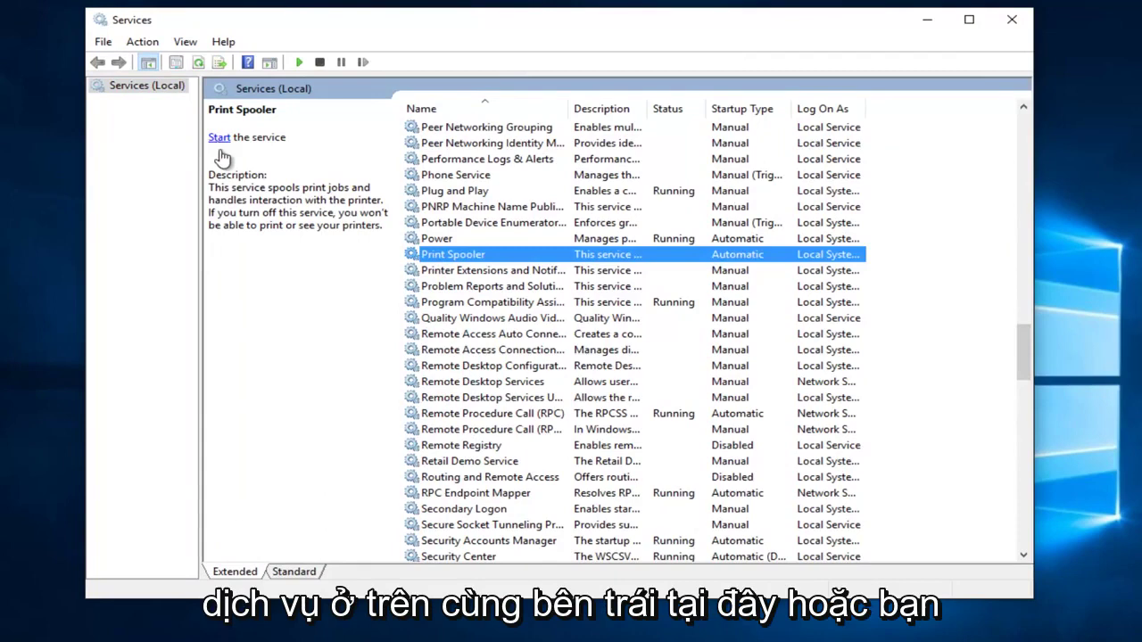
pyautogui.rightClick(432, 255)
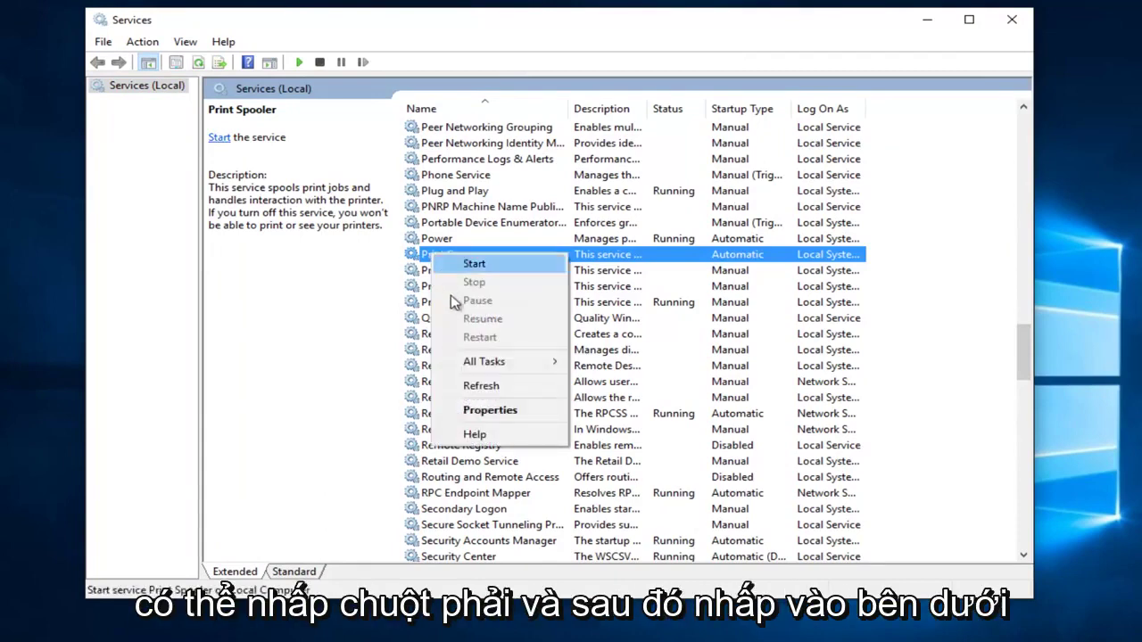
pyautogui.click(214, 137)
# - Start the Print Spooler again and close the Services window
pyautogui.click(219, 139)
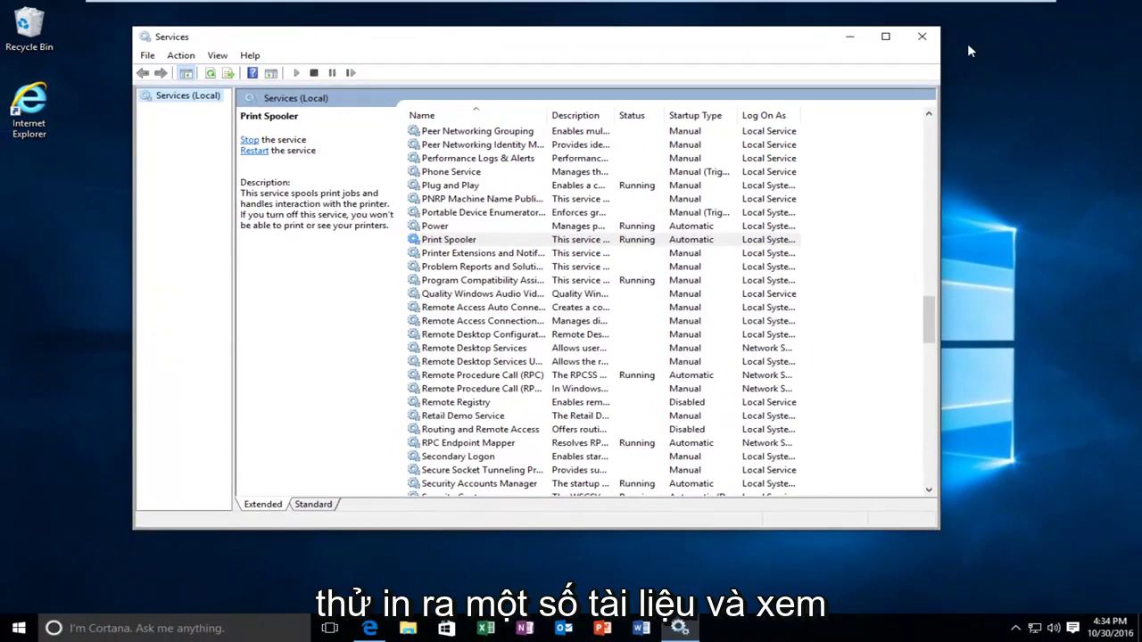
pyautogui.click(922, 38)
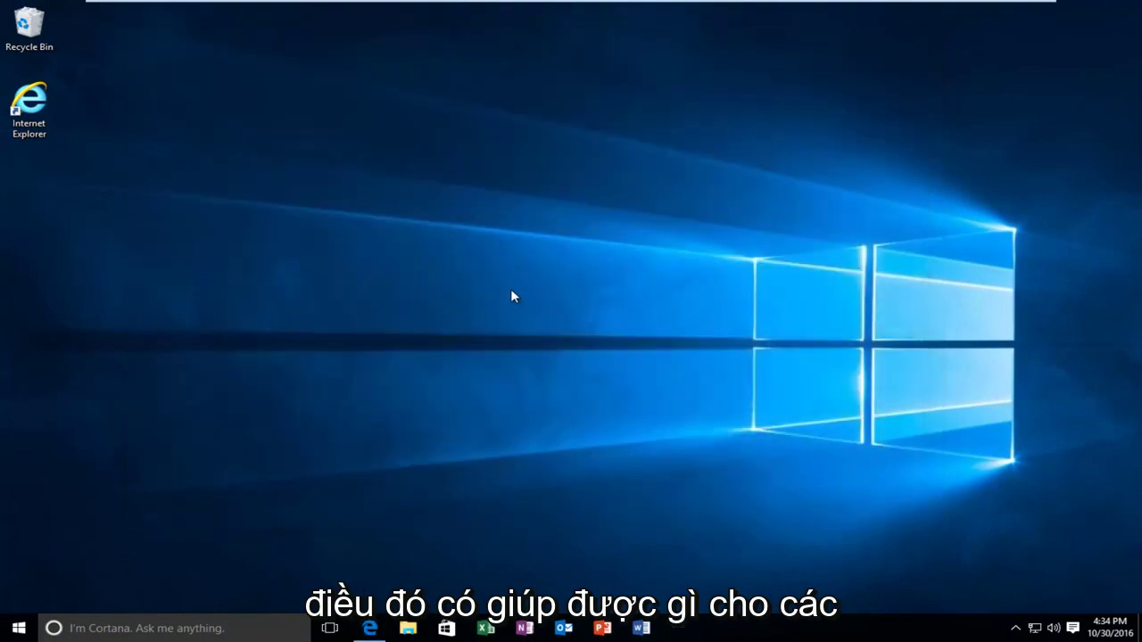